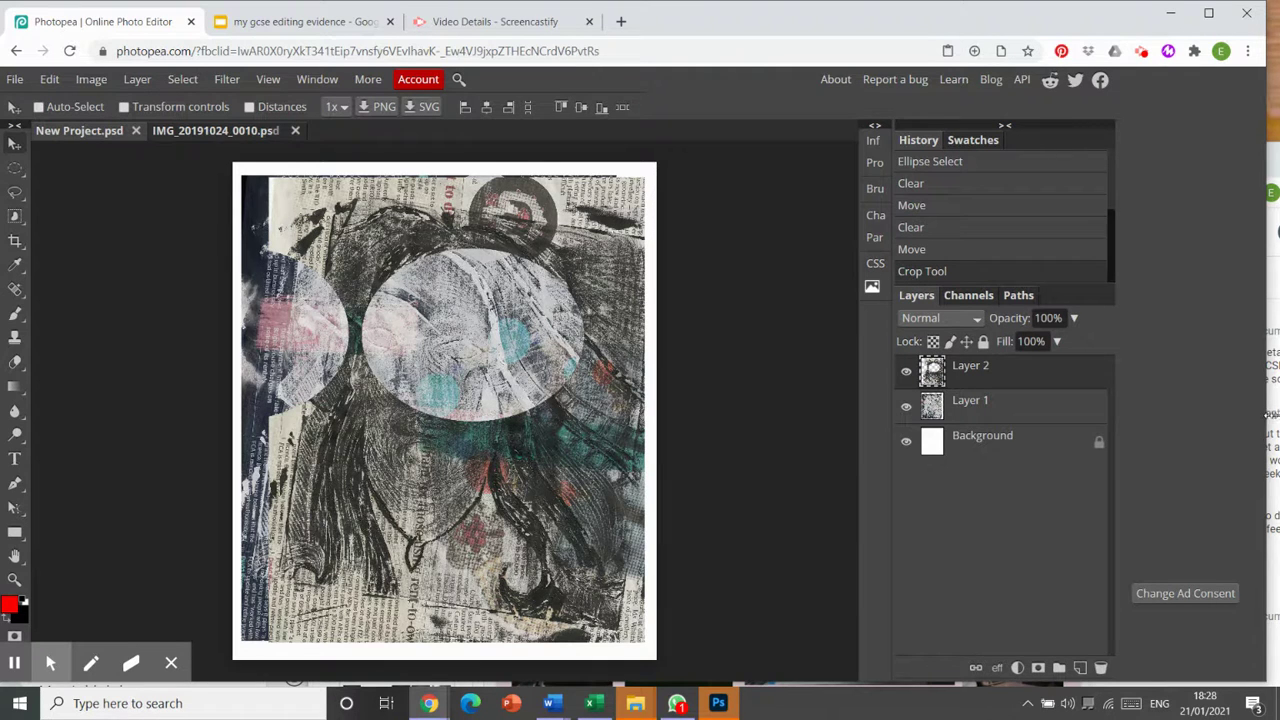
- Drag the browser window's right edge out so Photopea spans the full screen width
left_click_drag(1267, 415, 1276, 418)
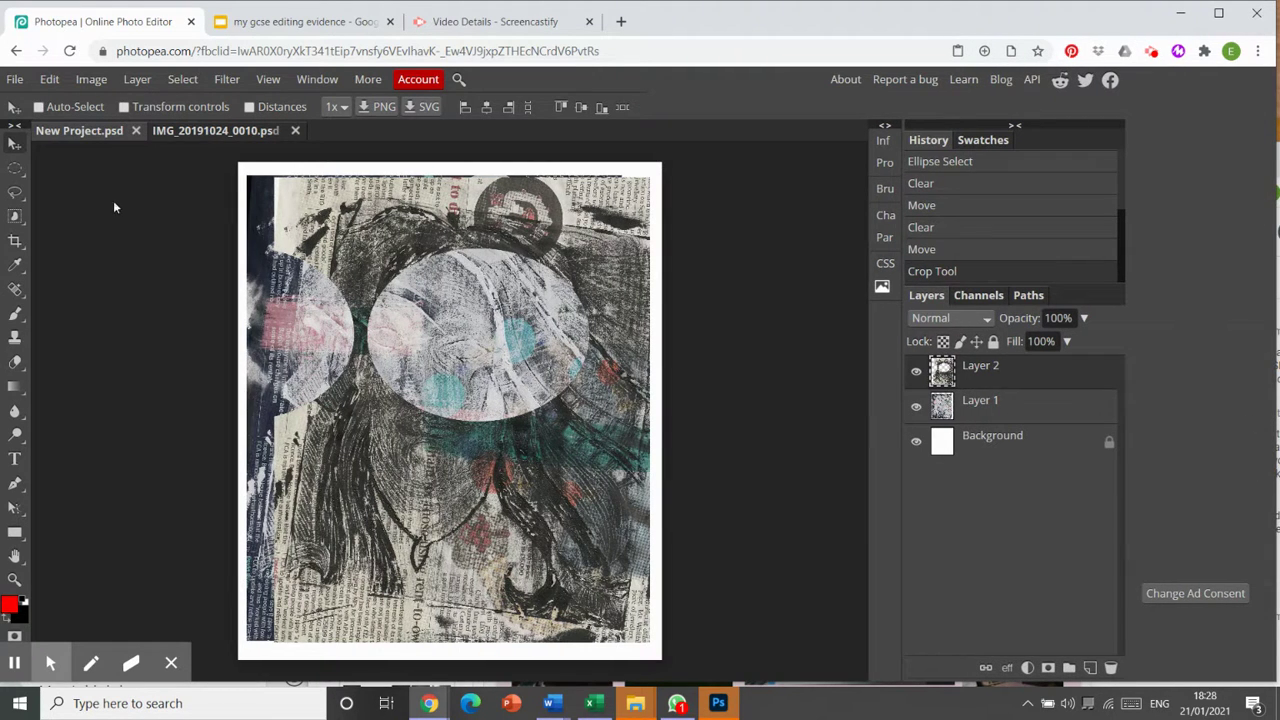
- Save the collage as a PSD and export a 2336 × 2744 px JPG at 70% quality
left_click(15, 80)
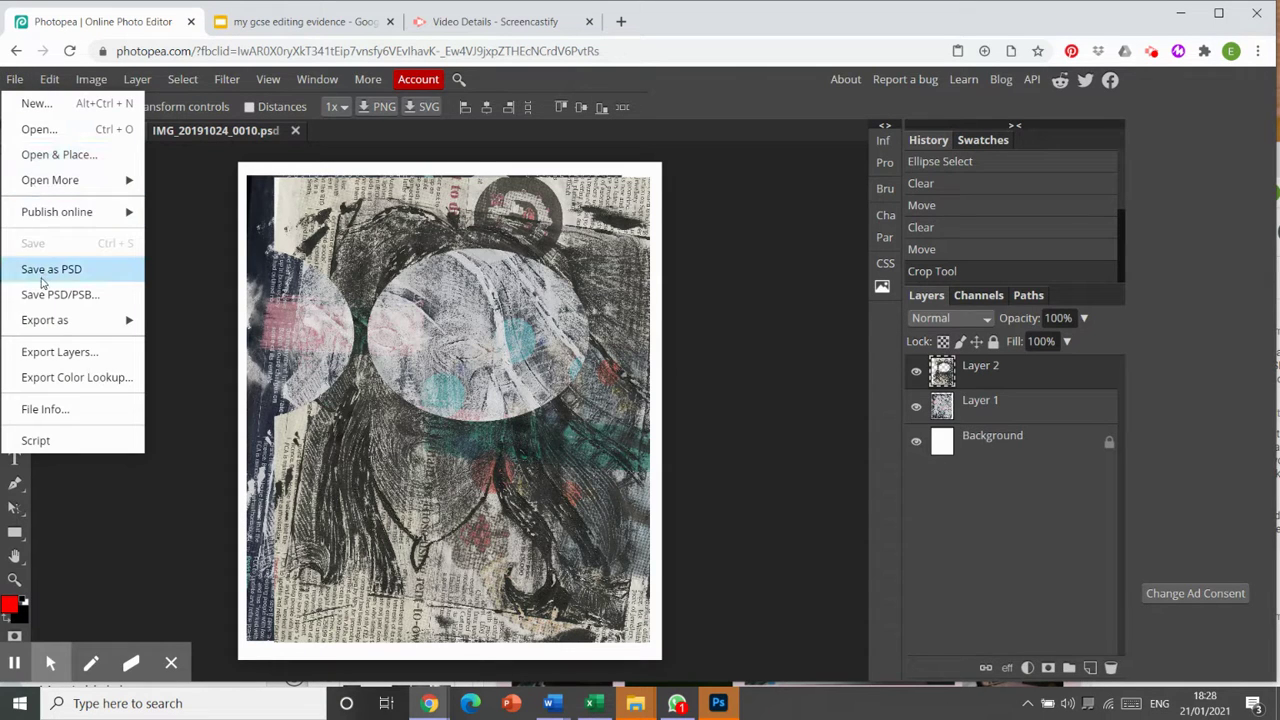
left_click(44, 276)
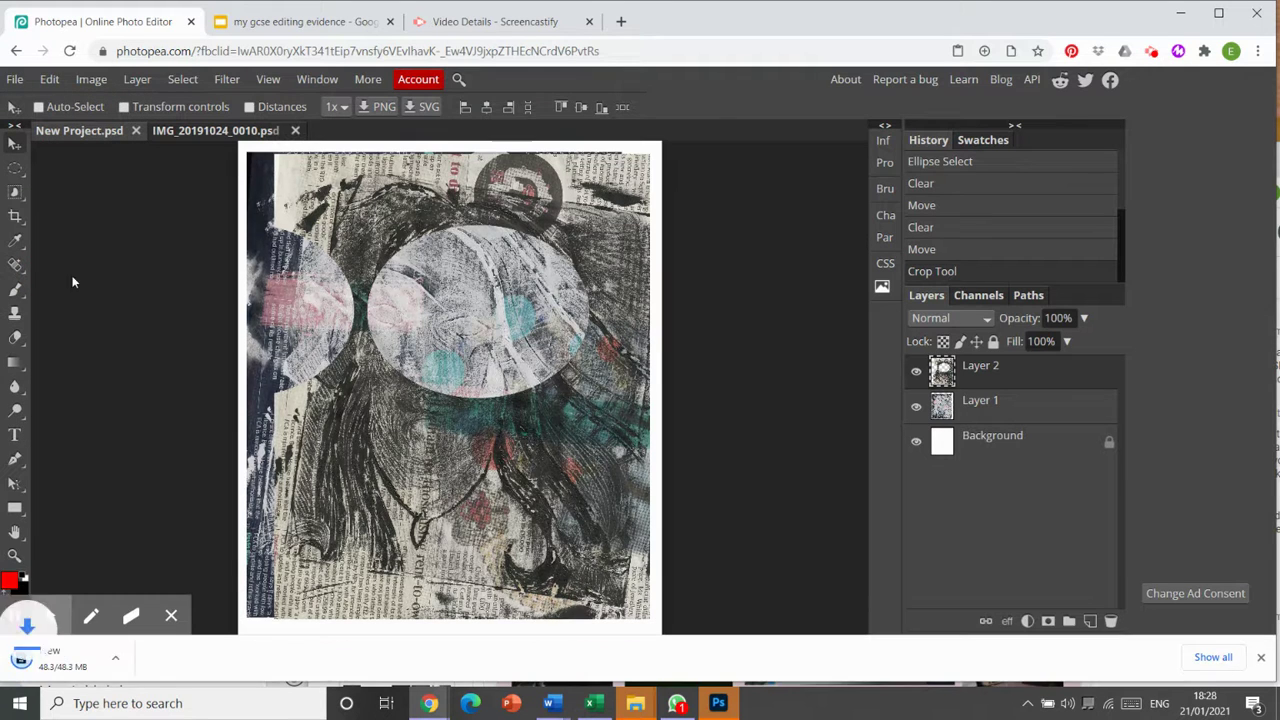
left_click(15, 79)
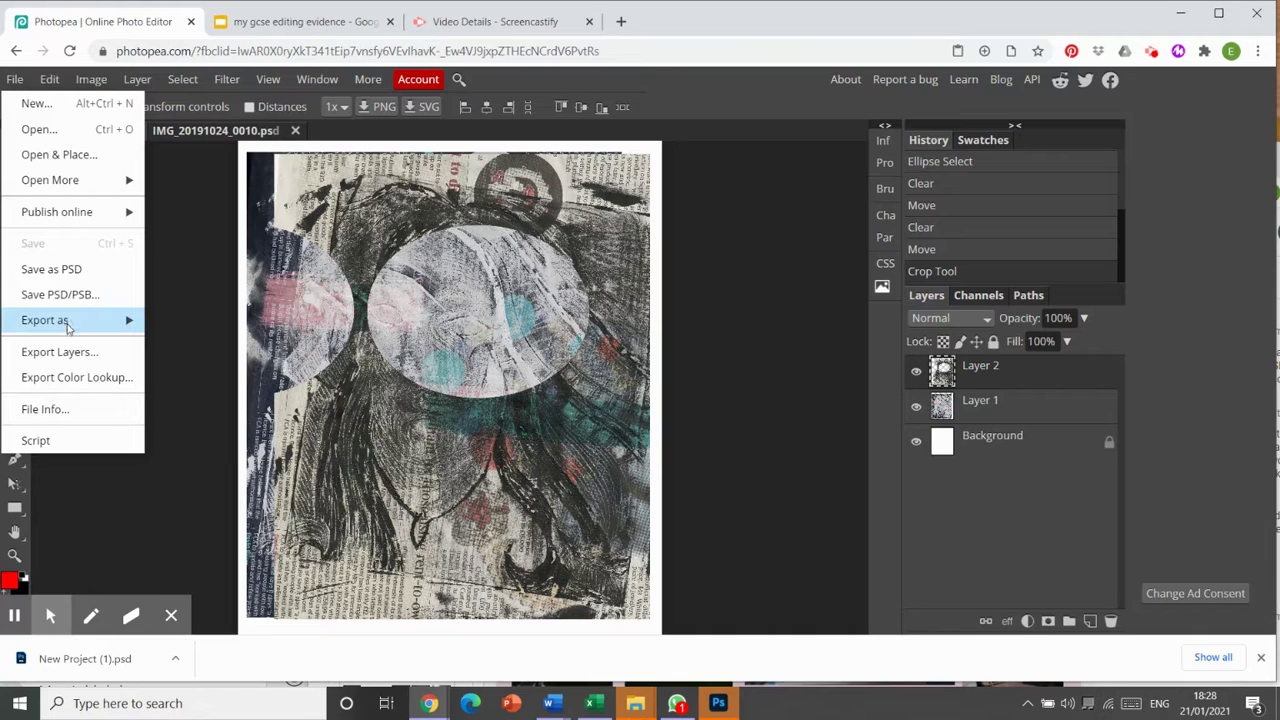
mouse_move(60, 320)
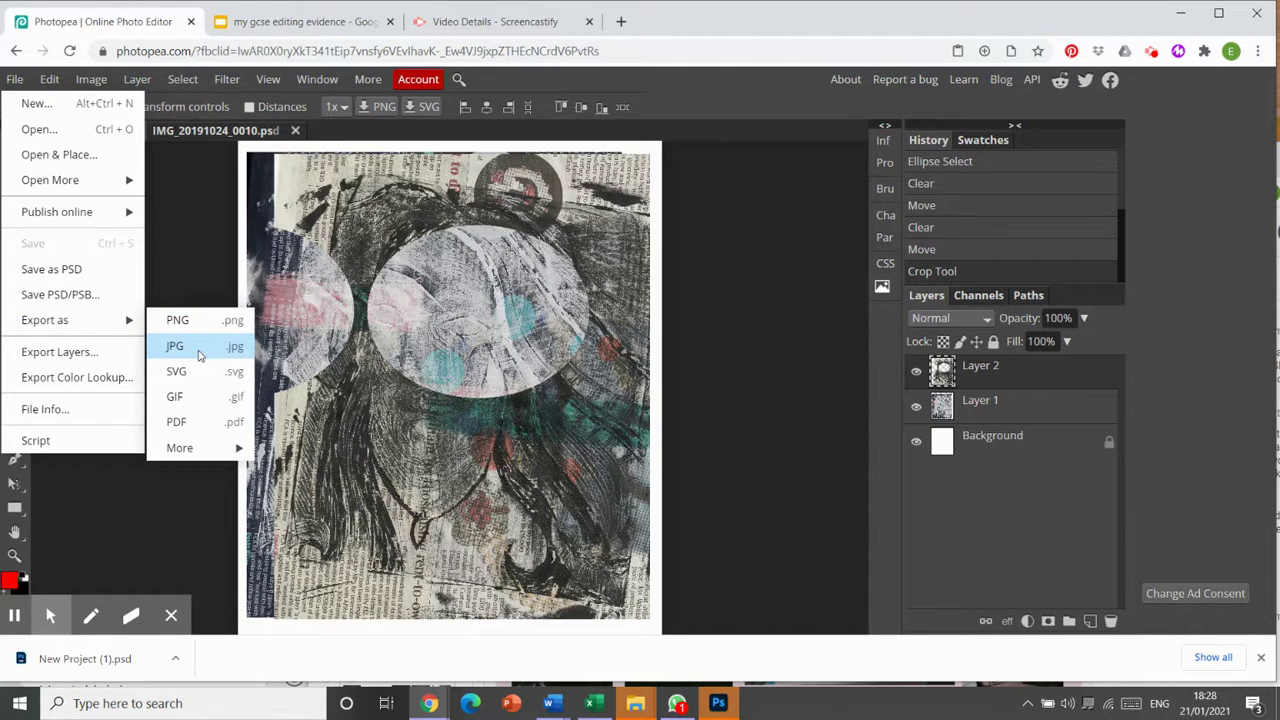
left_click(175, 346)
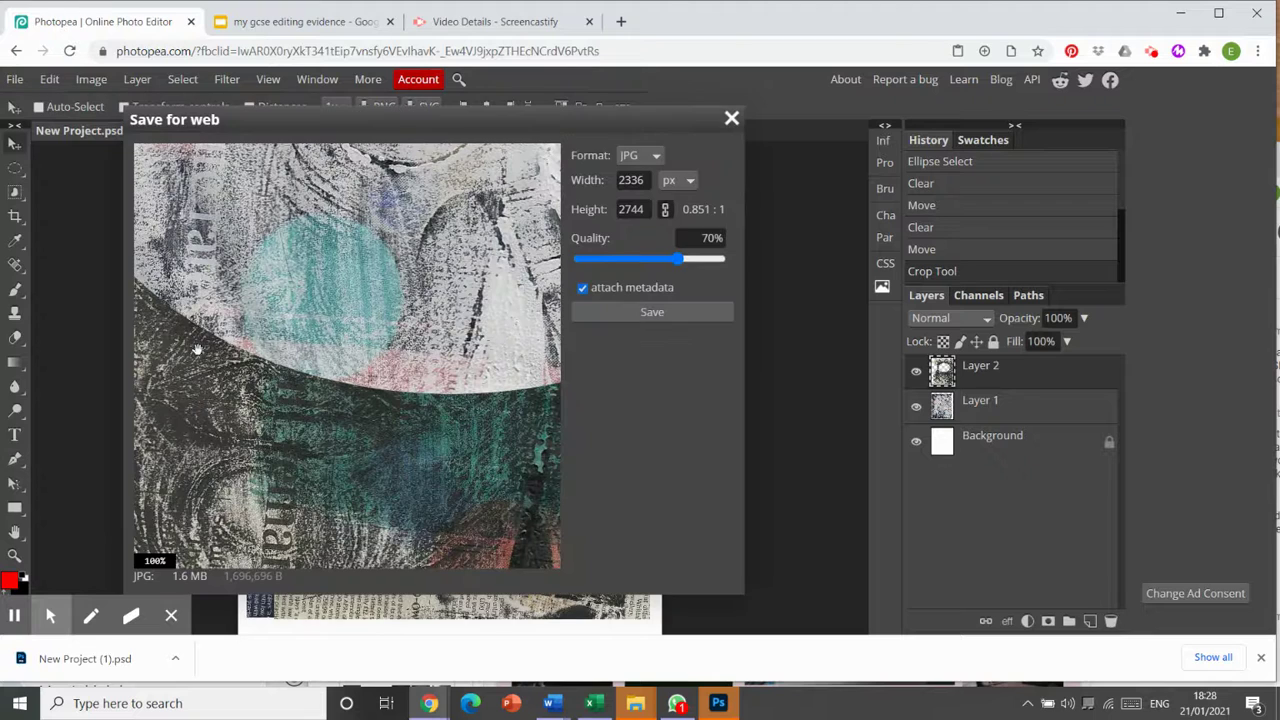
left_click(650, 312)
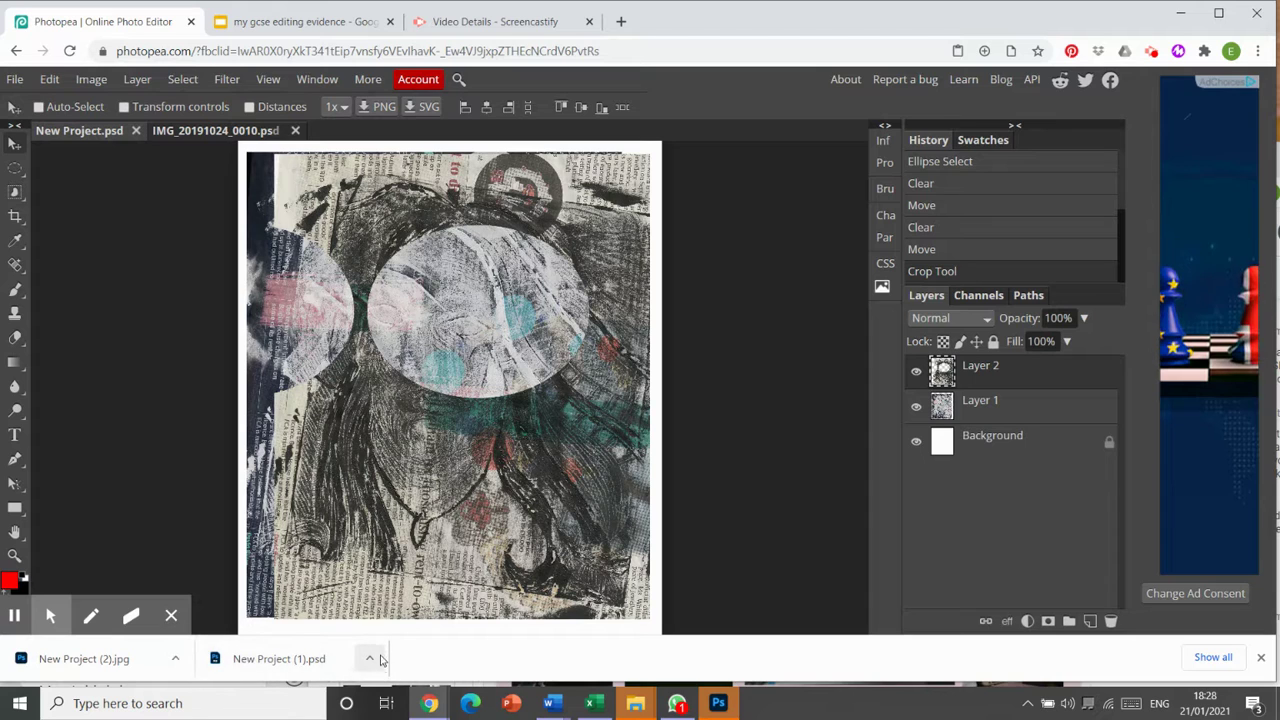
left_click(370, 658)
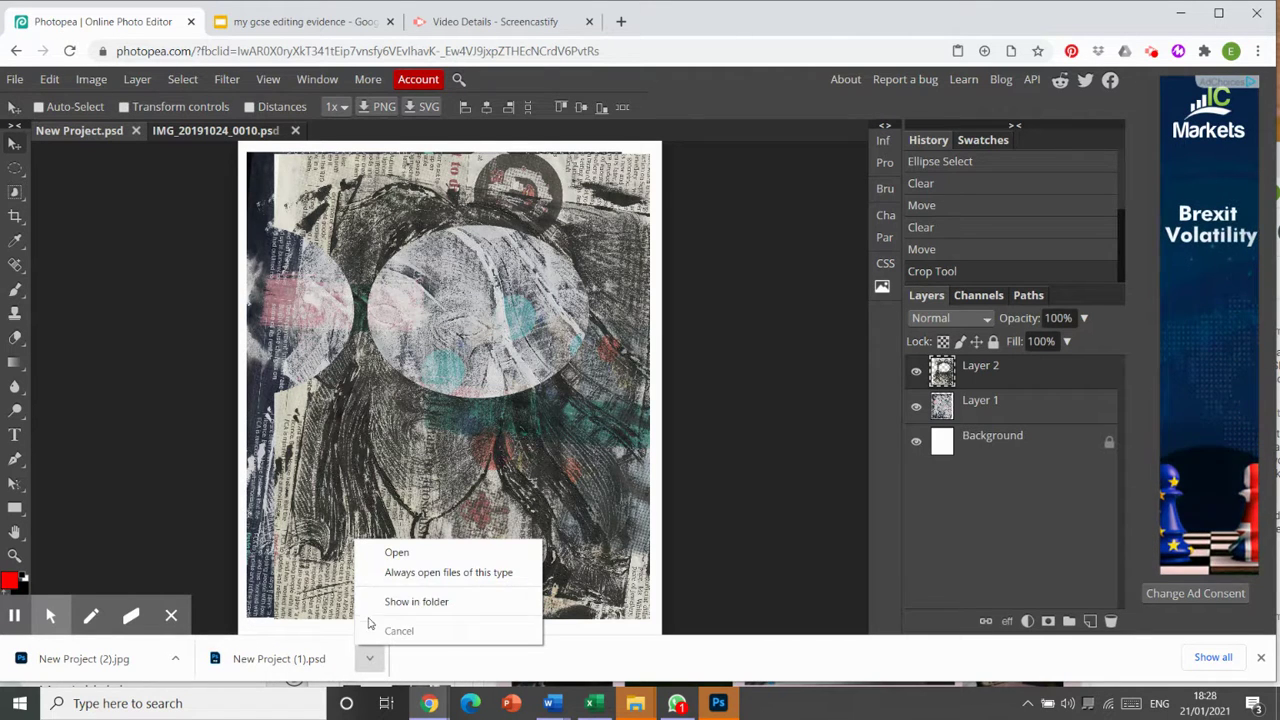
left_click(425, 601)
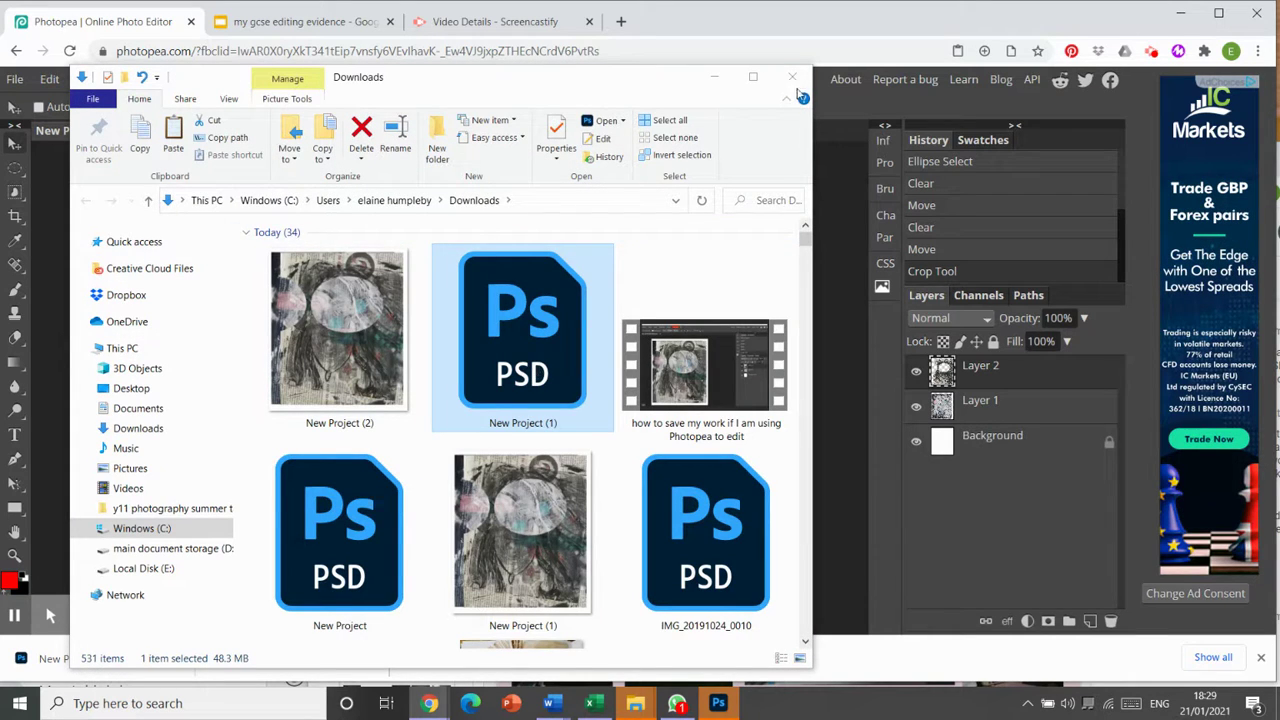
left_click(792, 77)
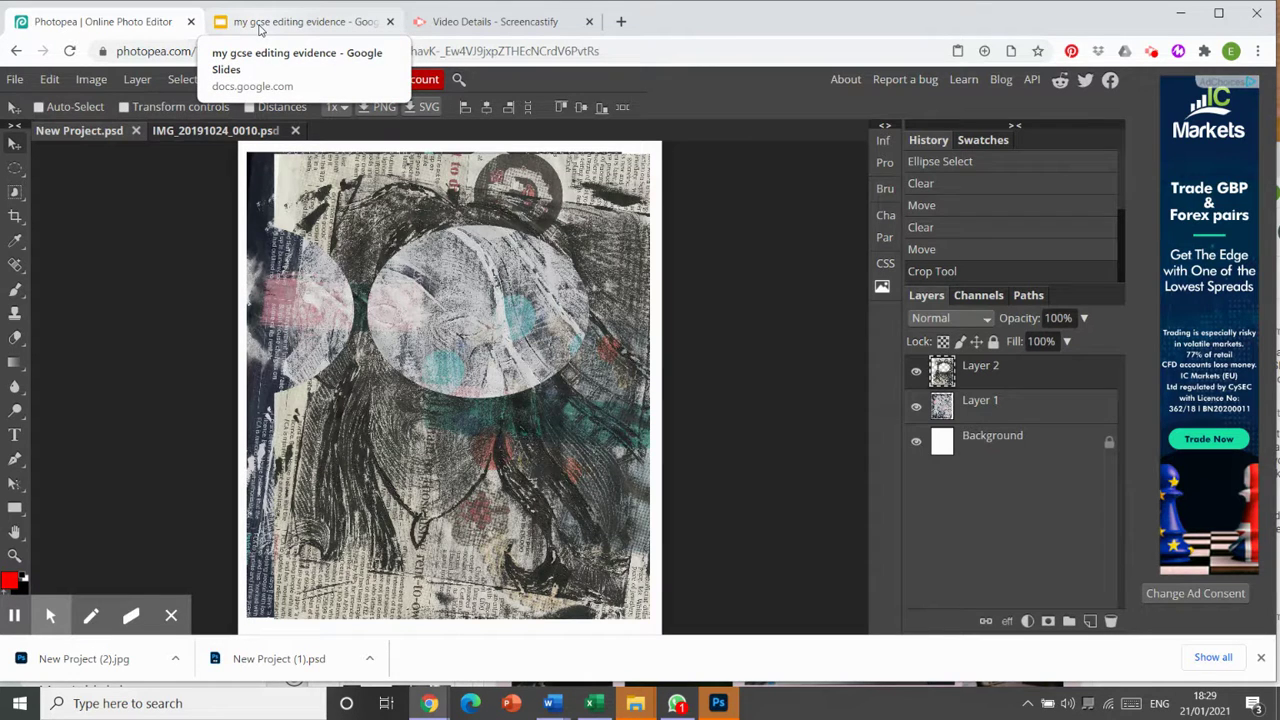
- Switch to the 'my gcse editing evidence' presentation and go to its blank slide 2
left_click(260, 24)
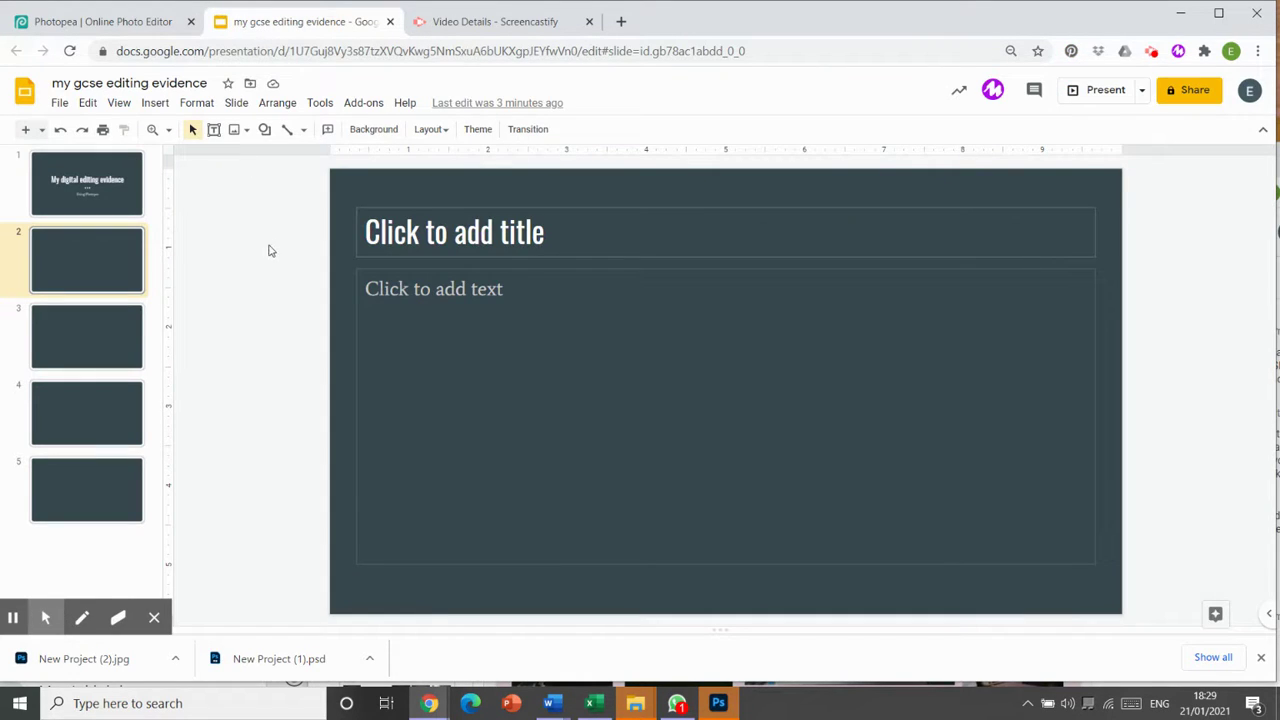
left_click(102, 194)
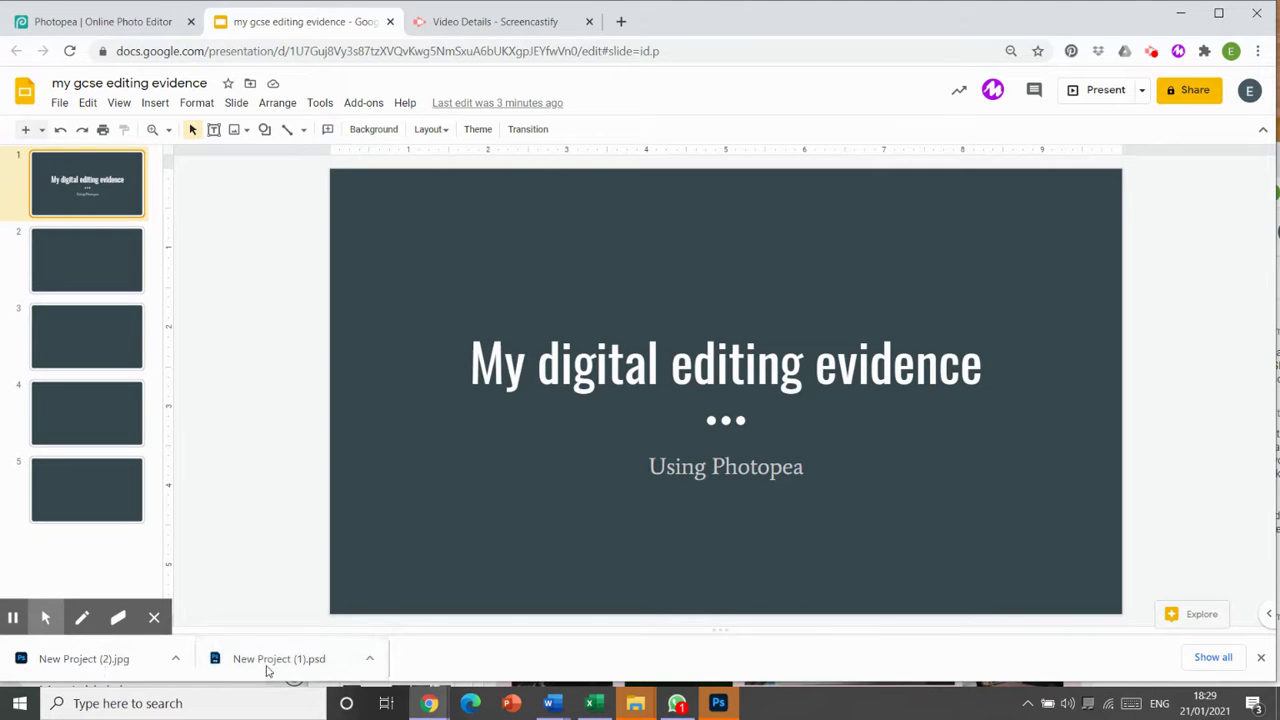
left_click(98, 290)
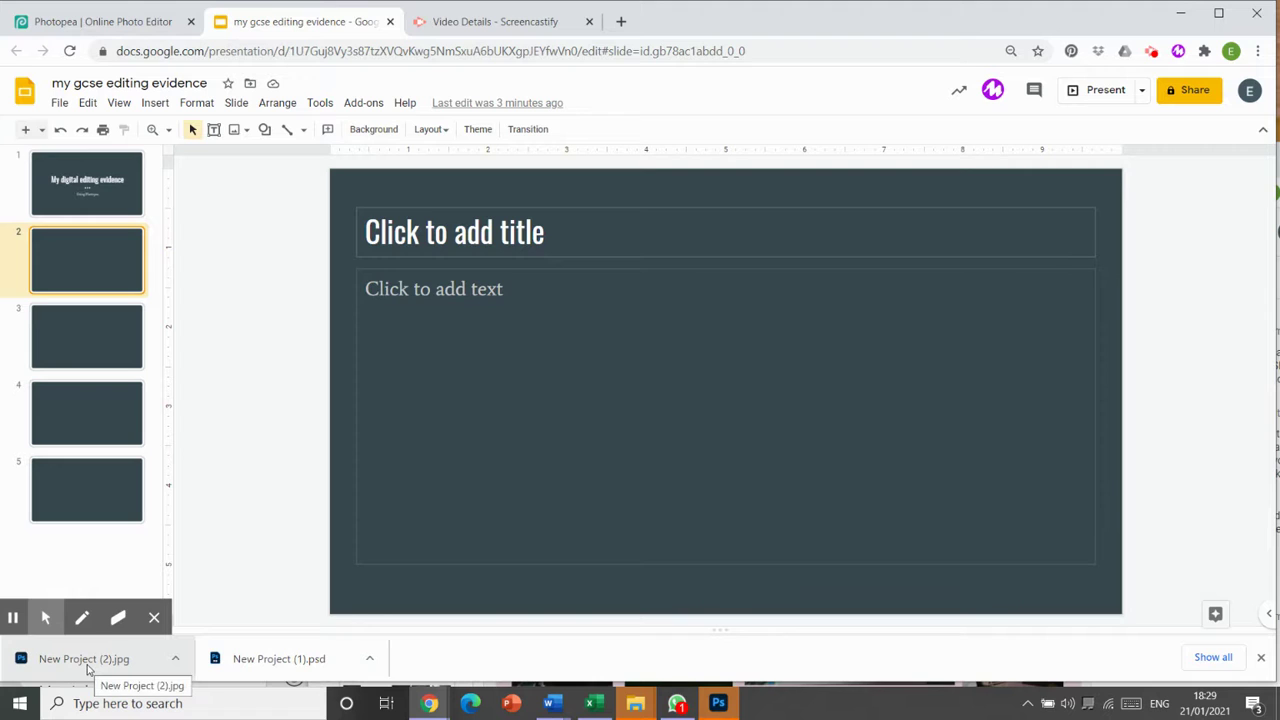
- Title slide 2 'attempt to save 1', nudge it up-left, and delete the empty body box
left_click(511, 228)
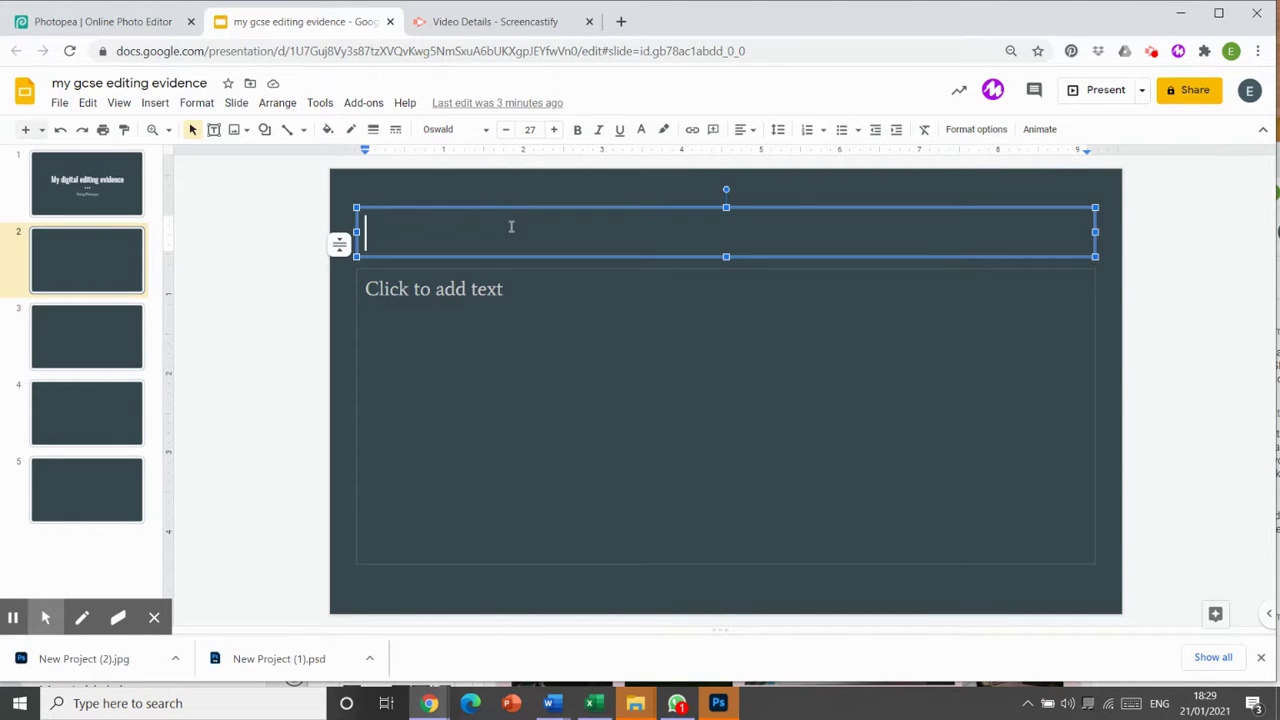
type("attem")
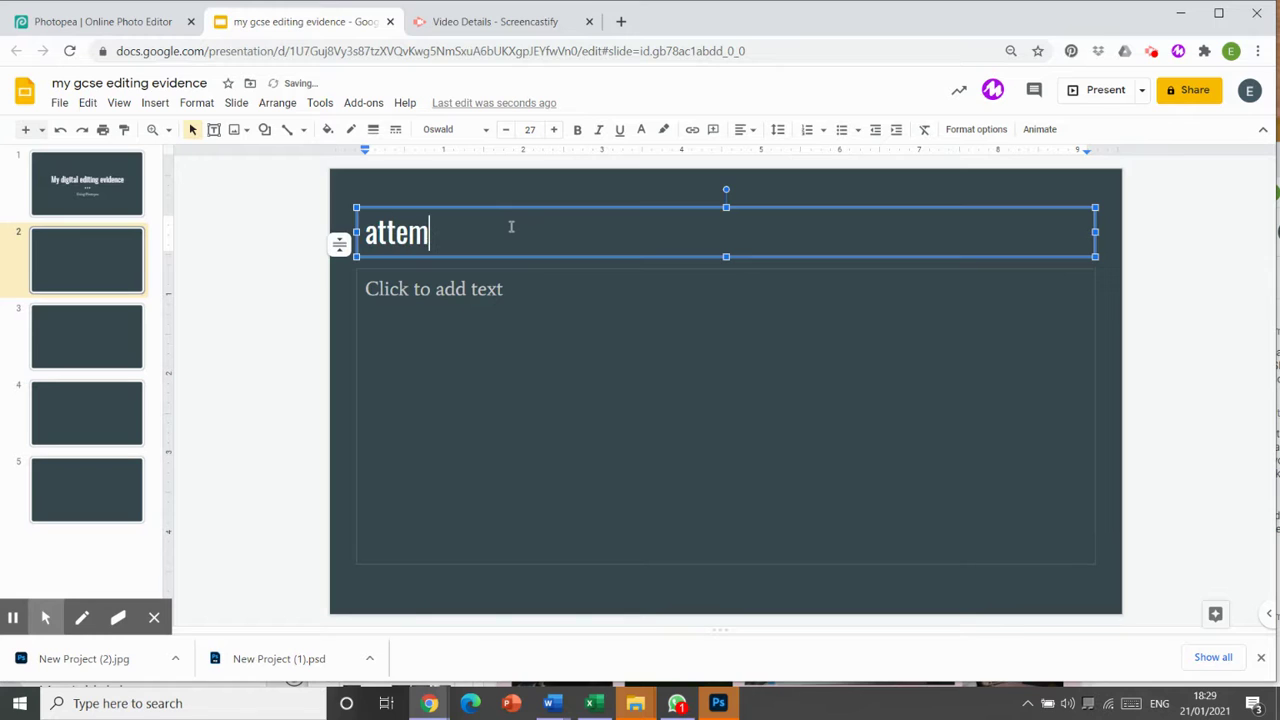
type("pt to ")
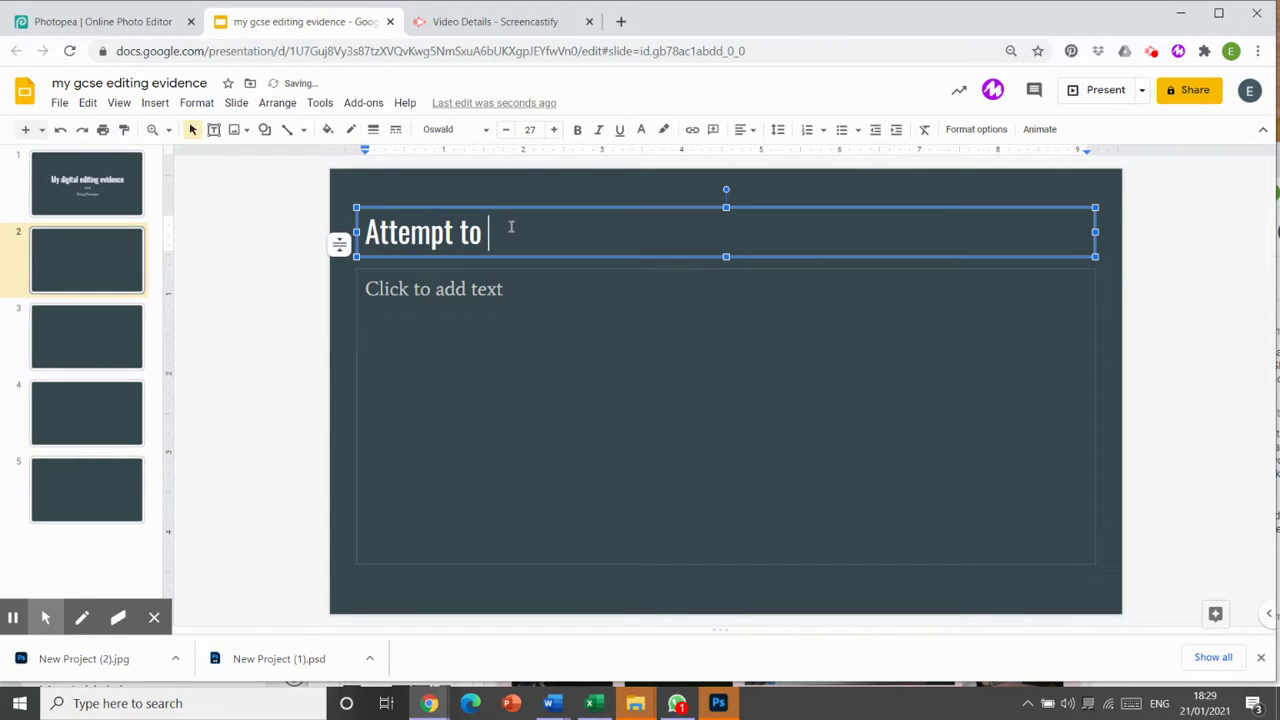
type("save 1")
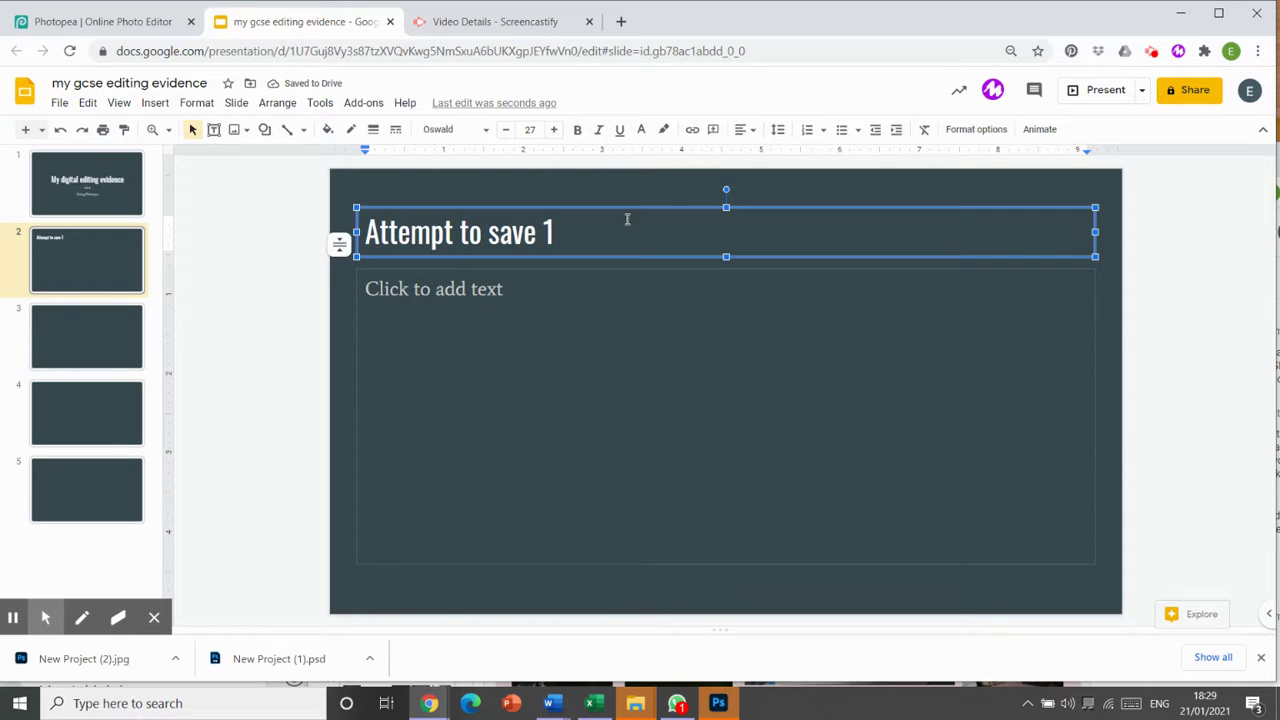
left_click_drag(624, 206, 612, 187)
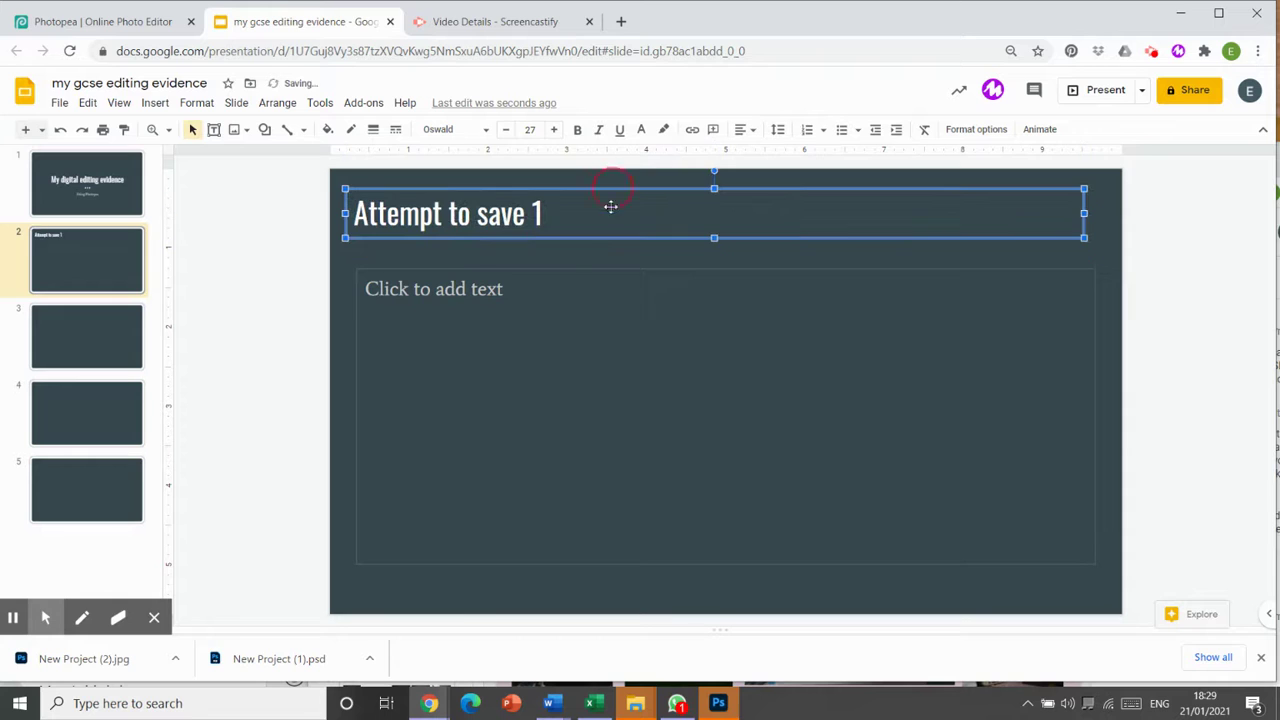
left_click(497, 566)
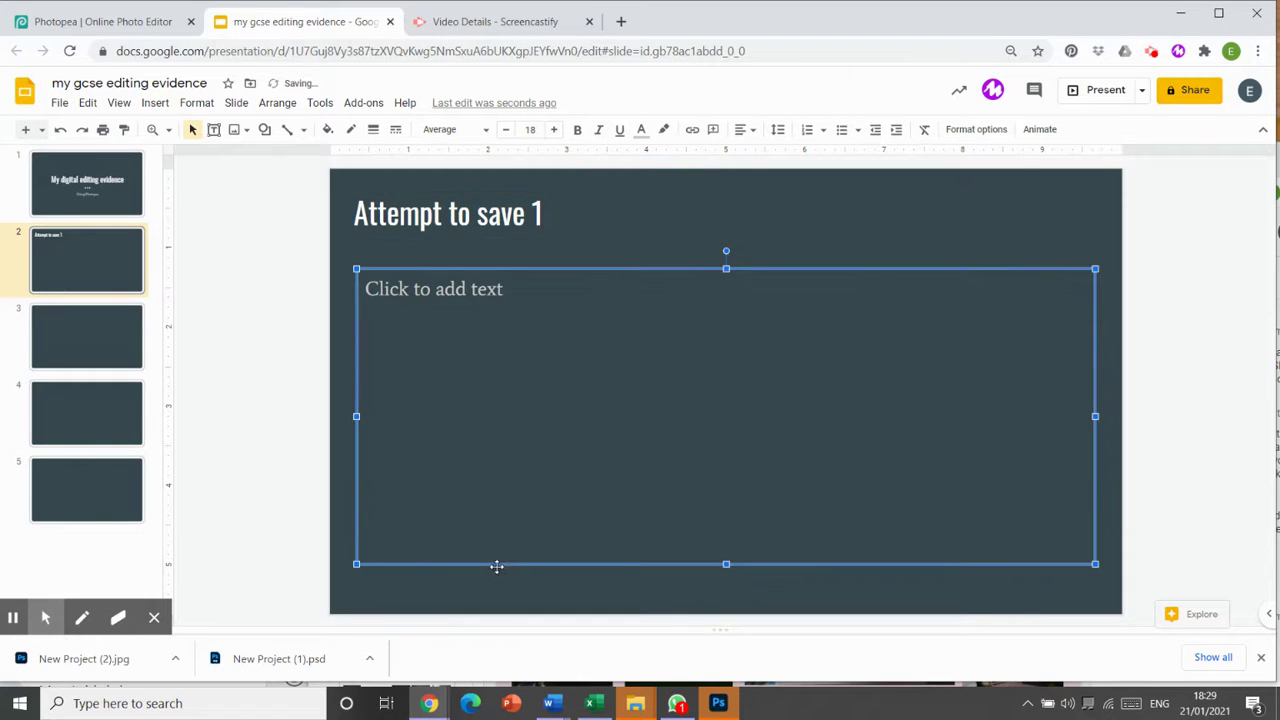
key("Delete")
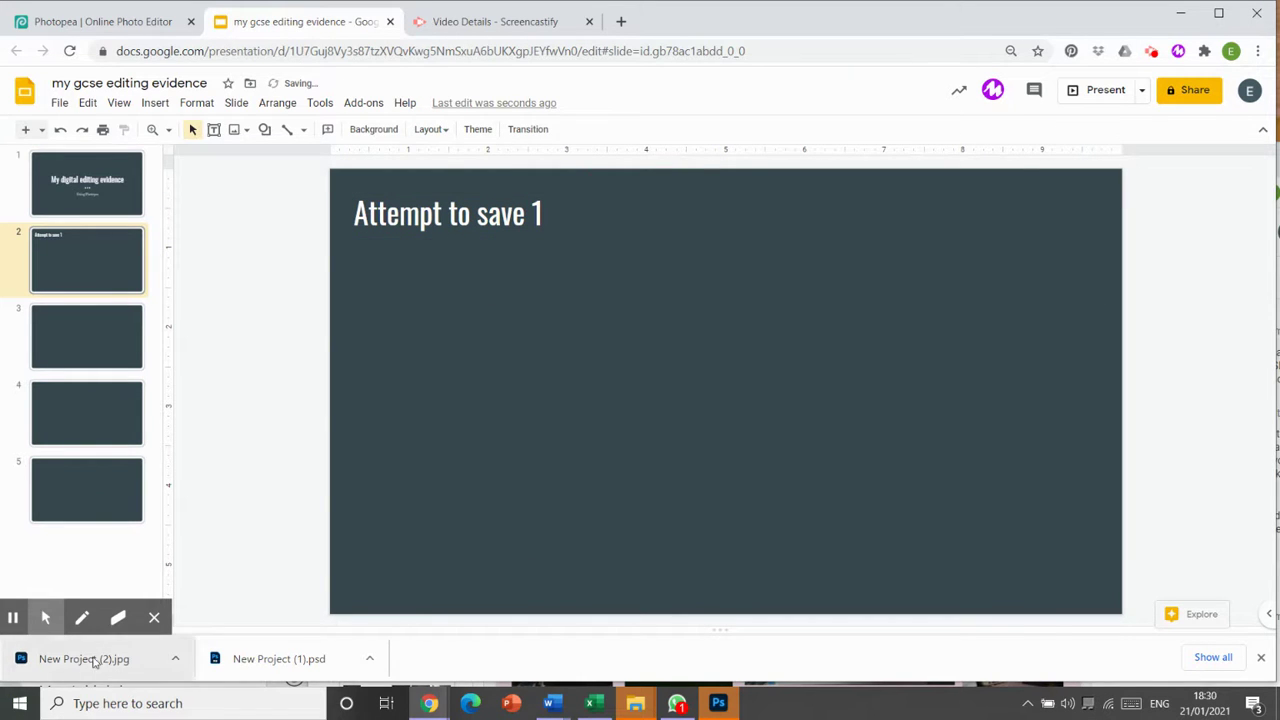
- Drop New Project (2).jpg onto slide 2, then dismiss the unsupported-format error for the PSD
left_click_drag(95, 664, 684, 419)
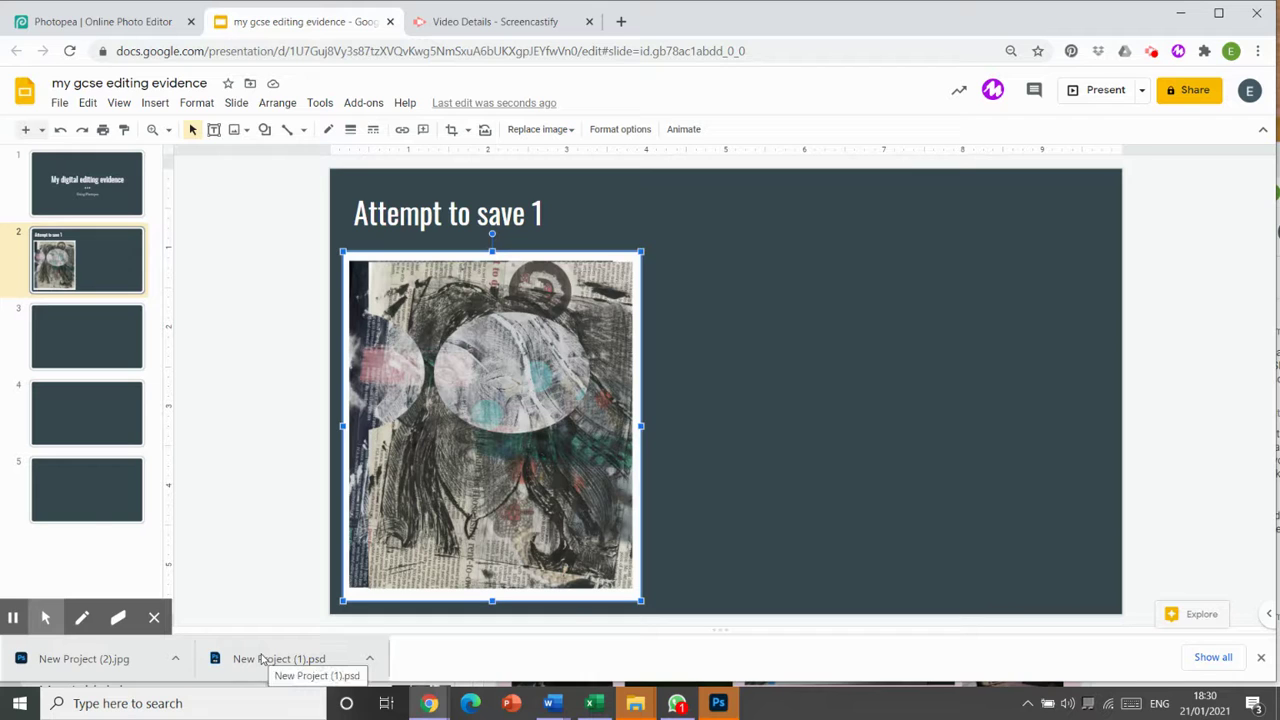
left_click_drag(258, 675, 868, 372)
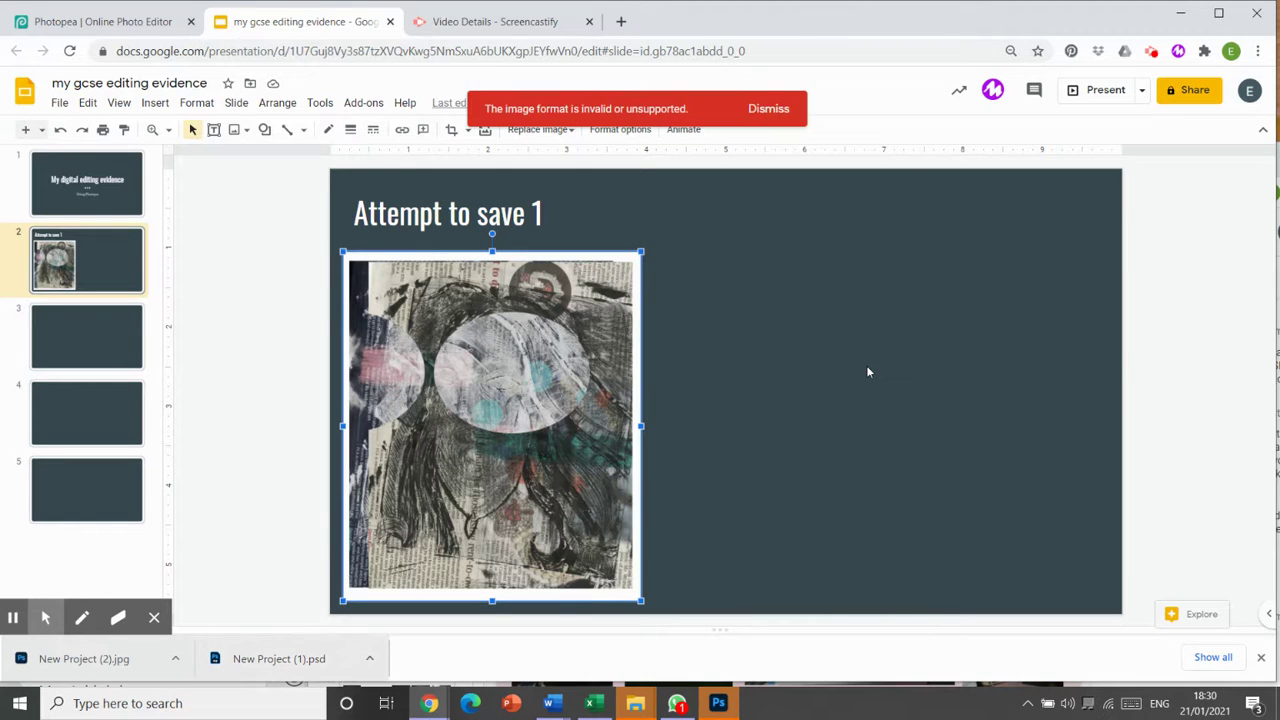
left_click(776, 112)
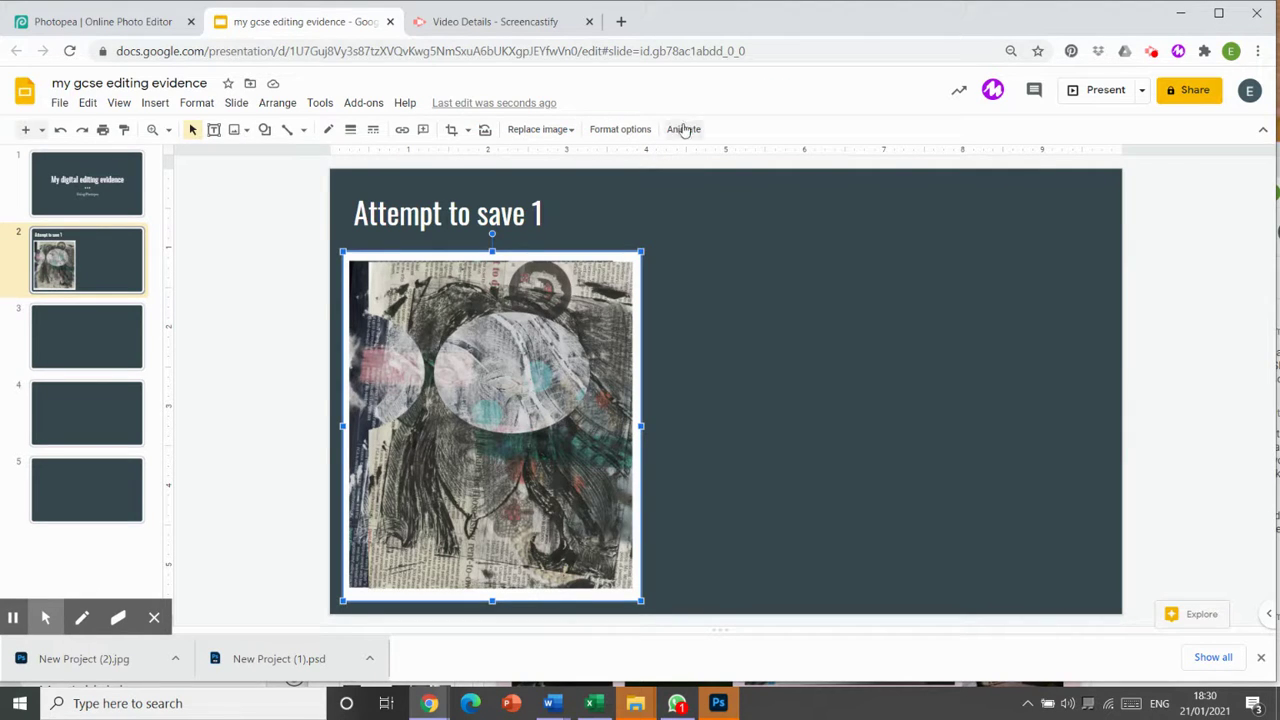
- Extend the slide title with '.jpg works fine but PSD will not drag and drop'
left_click(545, 214)
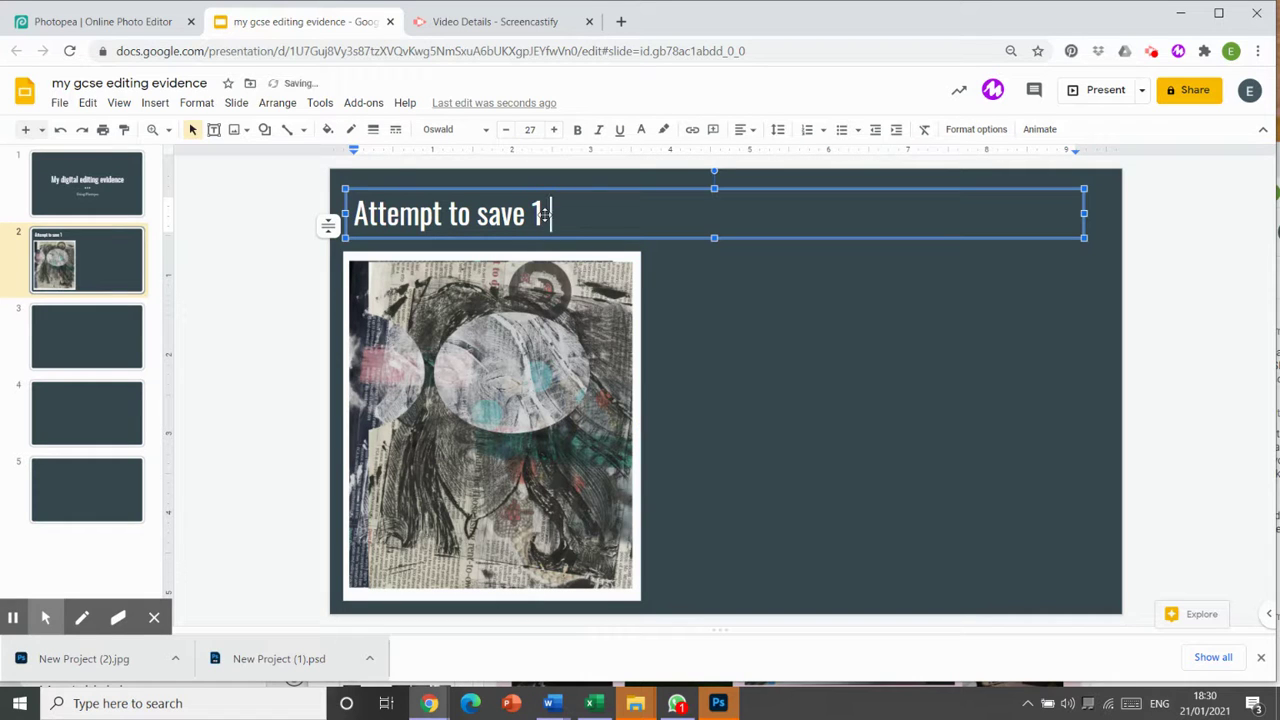
type(".jpg wo")
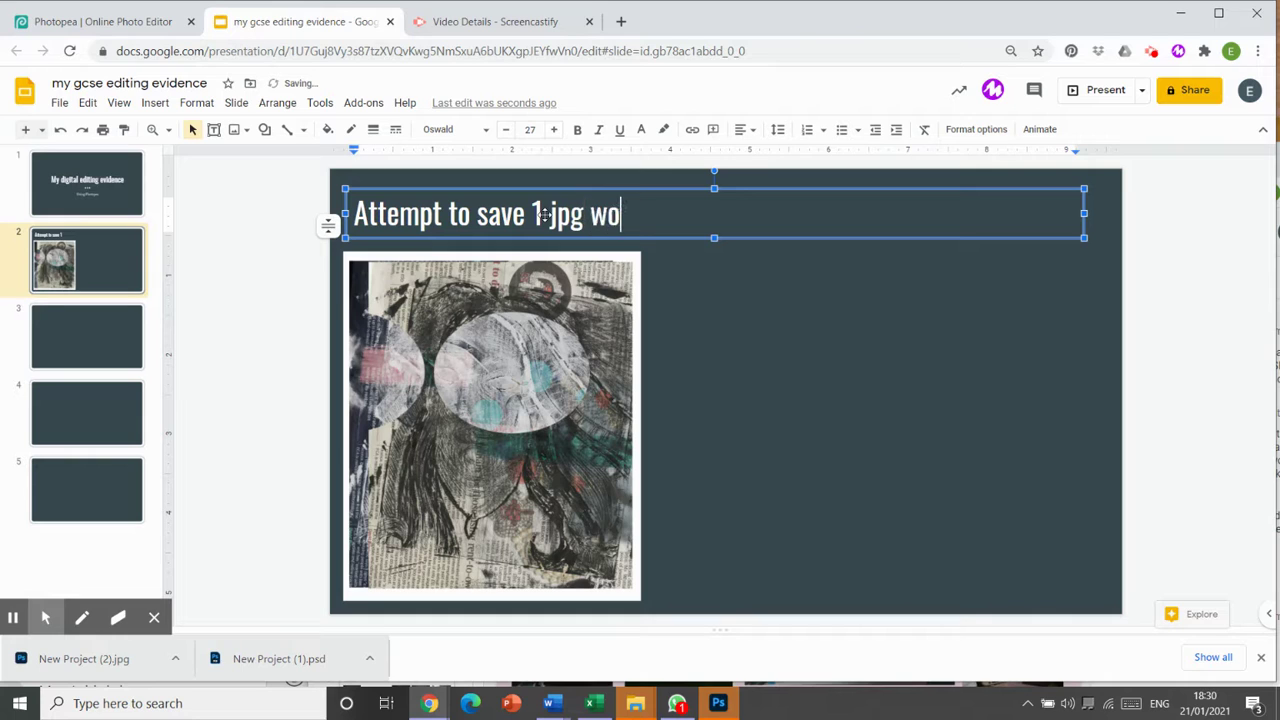
type("rks fine but ")
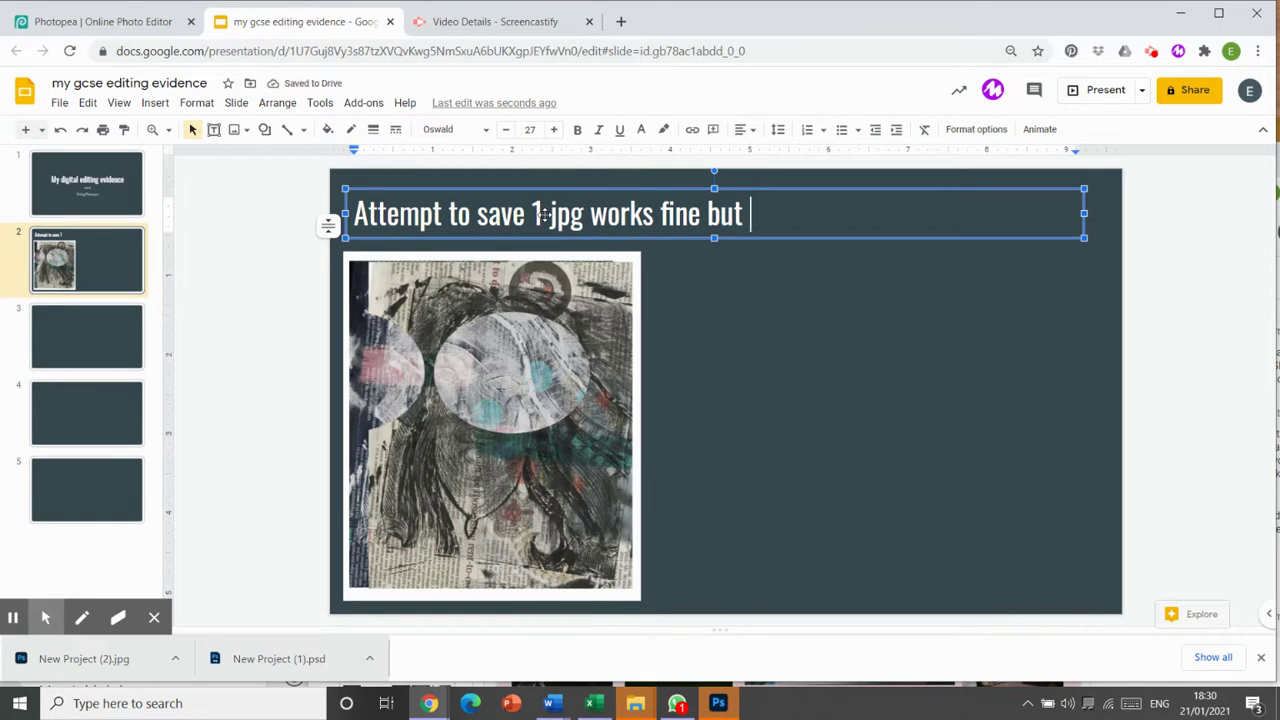
type("PSD")
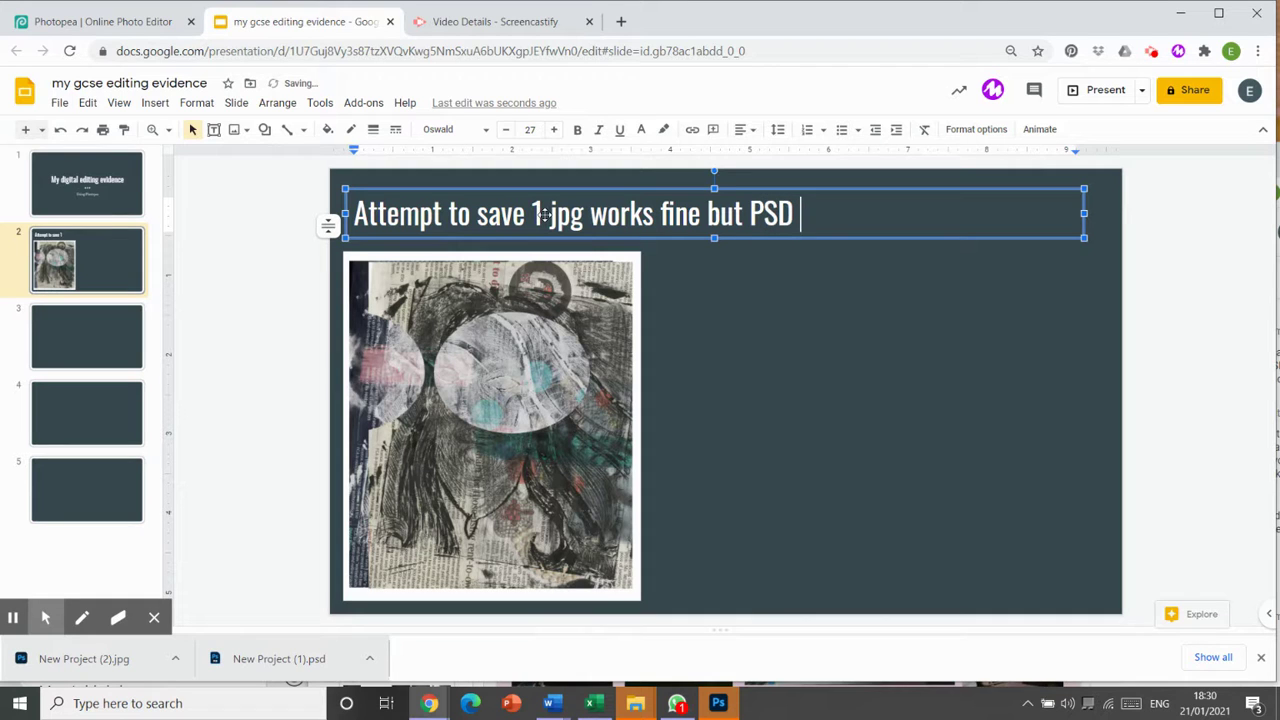
type(" will ")
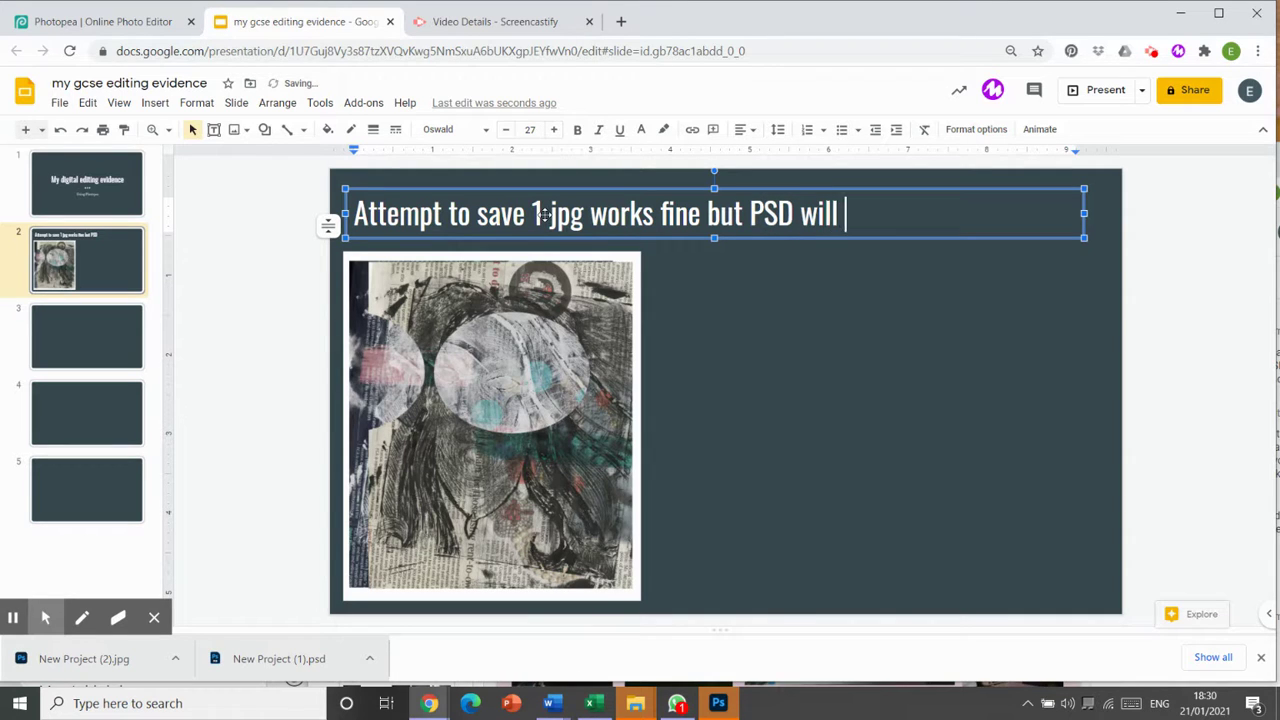
type("not drag ")
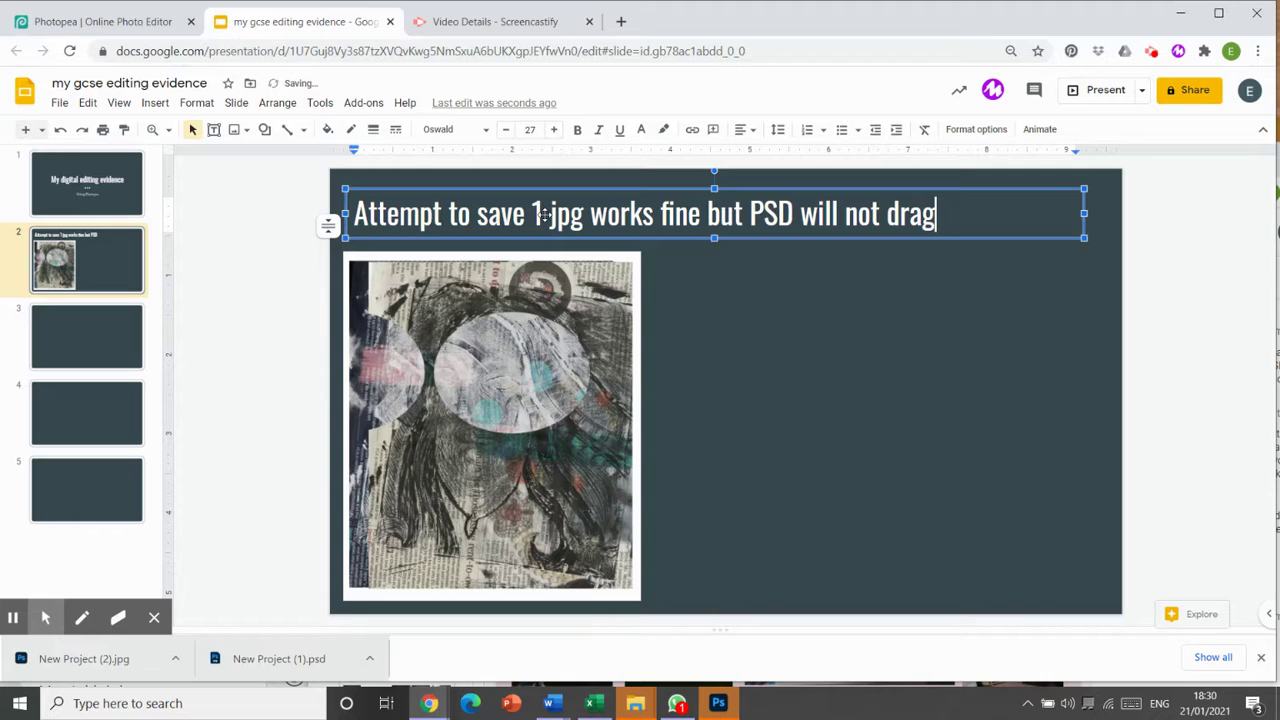
type("and ")
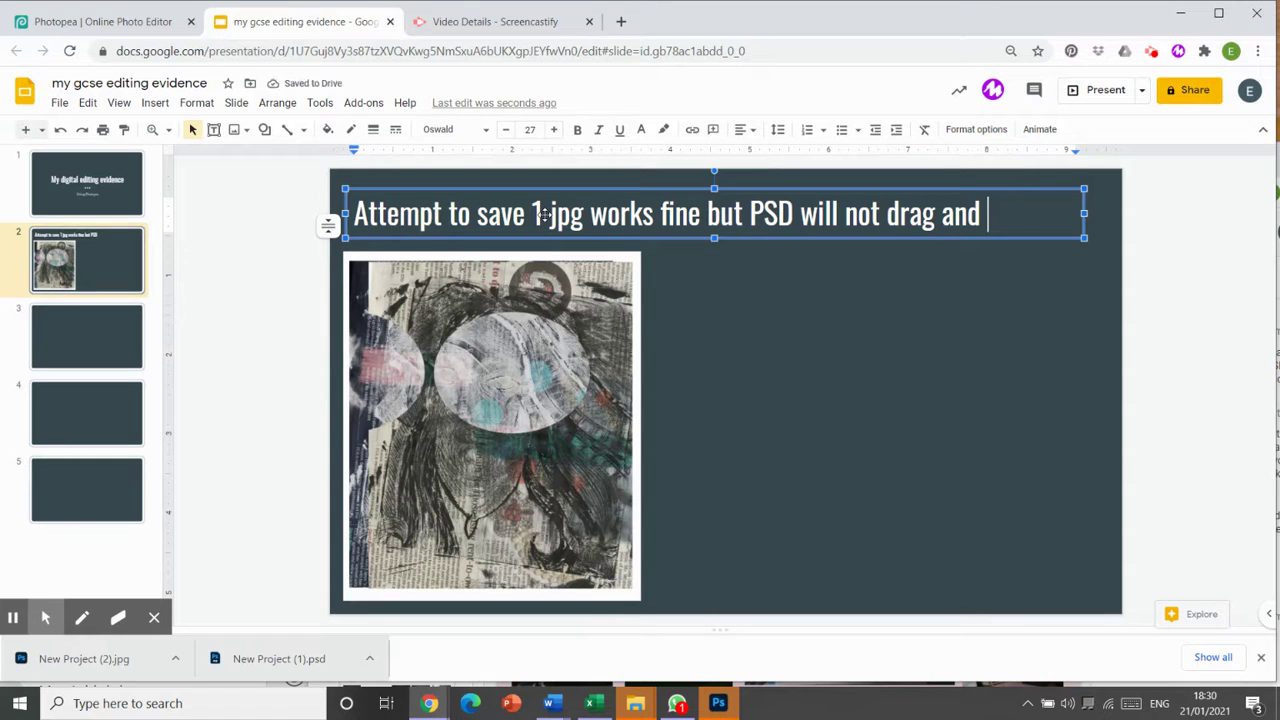
type("drop")
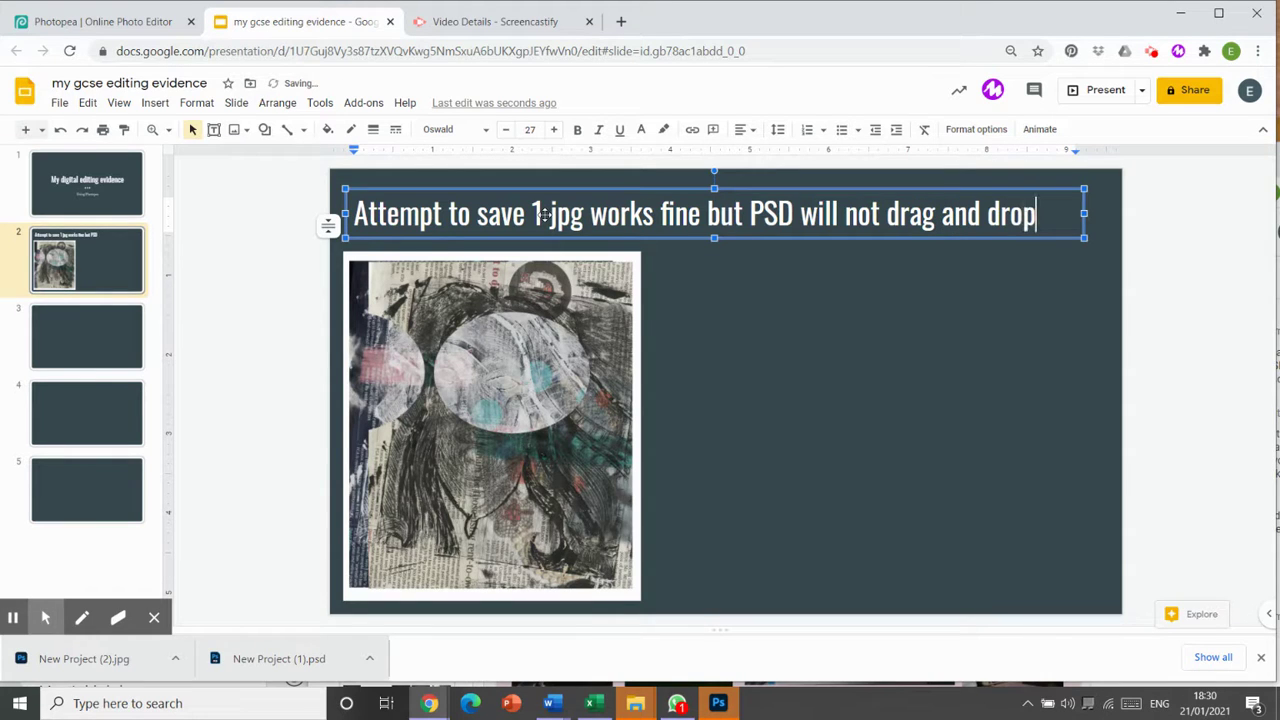
left_click(325, 157)
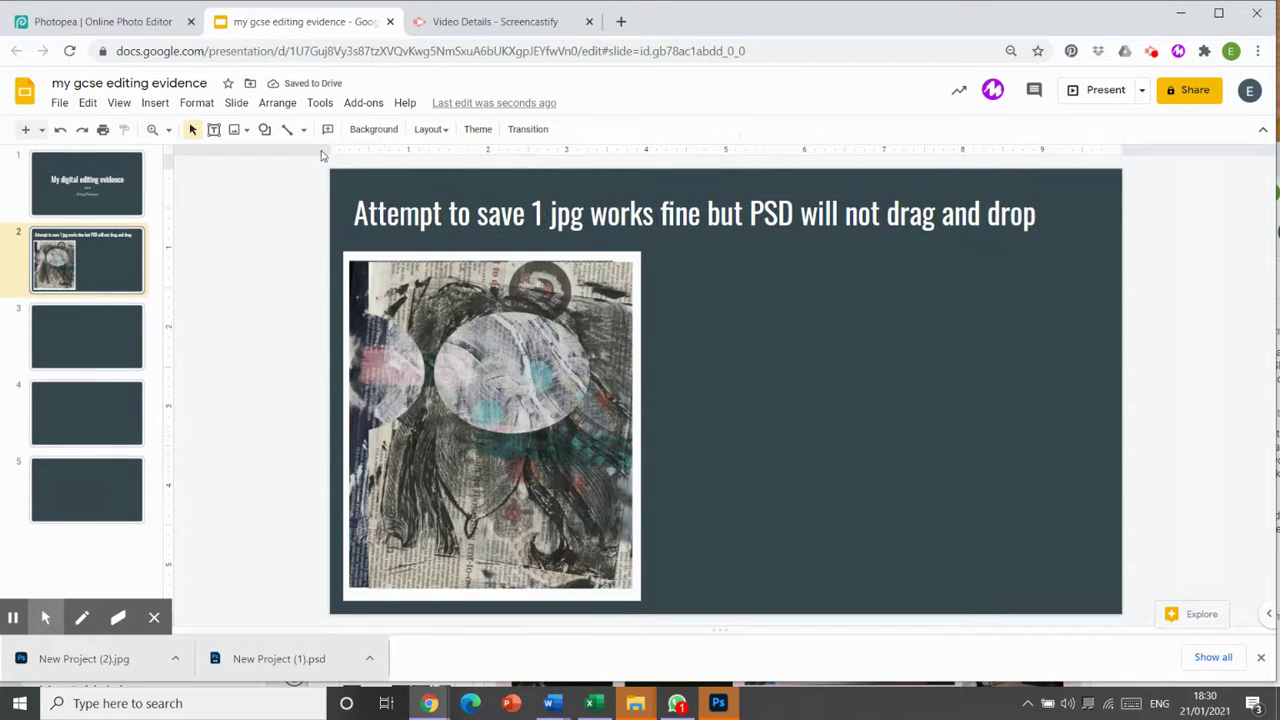
left_click(85, 20)
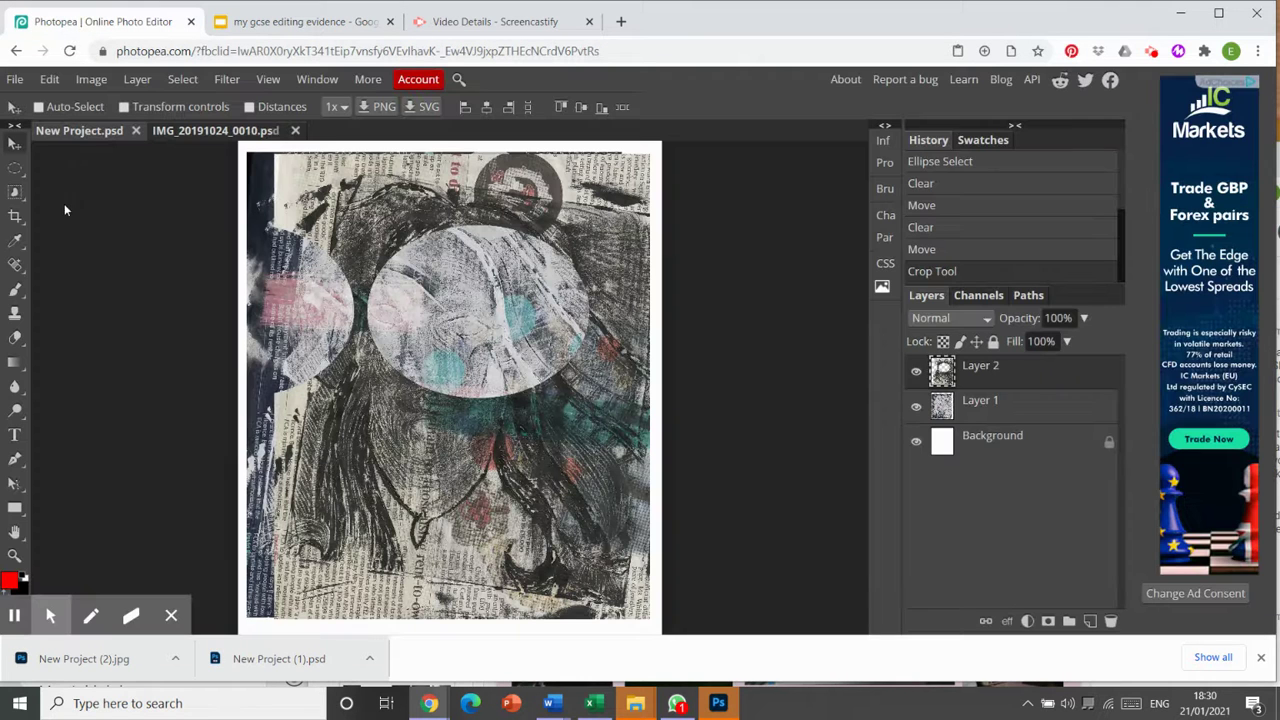
- Export the collage as a PNG through Save for web, downloading New Project.png
left_click(15, 79)
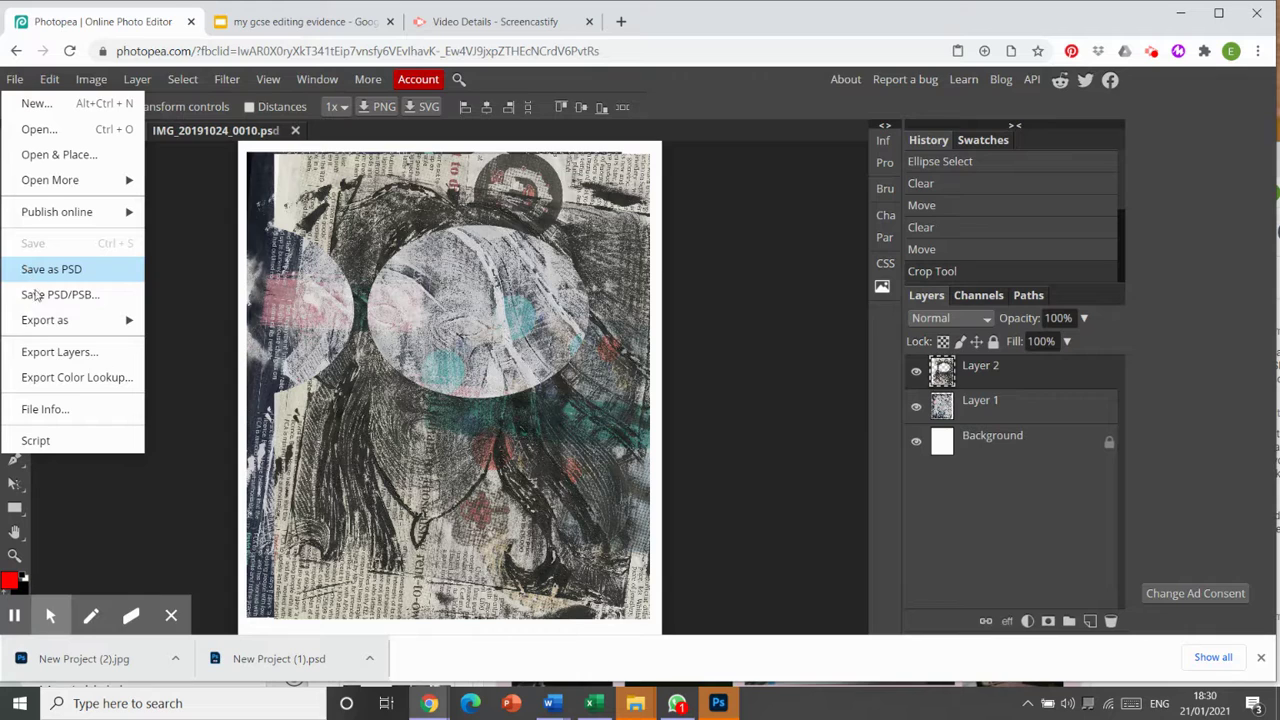
mouse_move(55, 322)
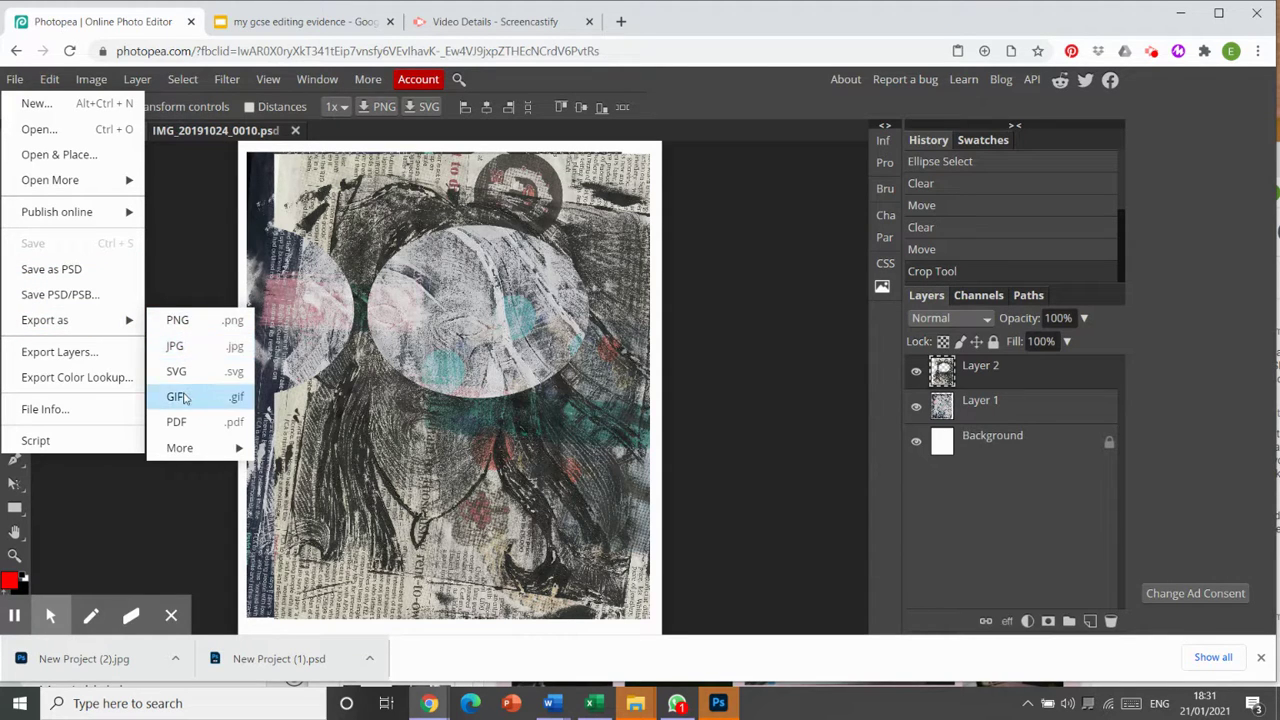
mouse_move(195, 450)
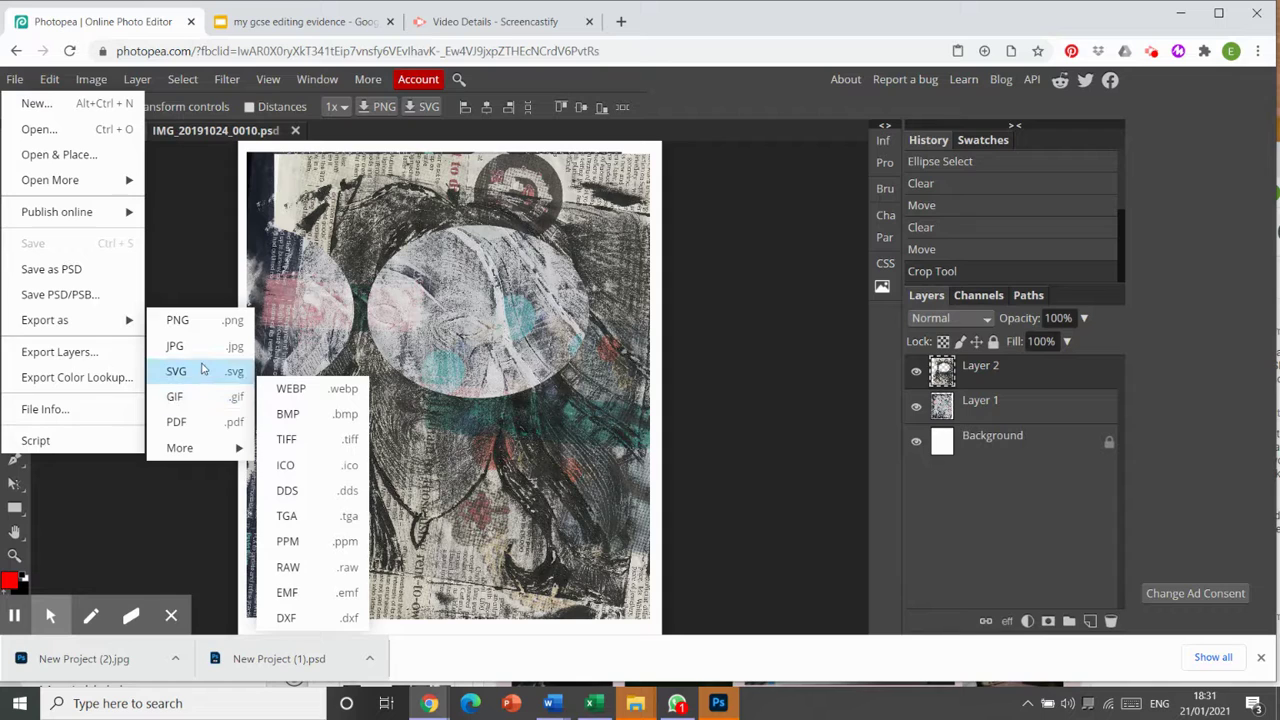
left_click(200, 330)
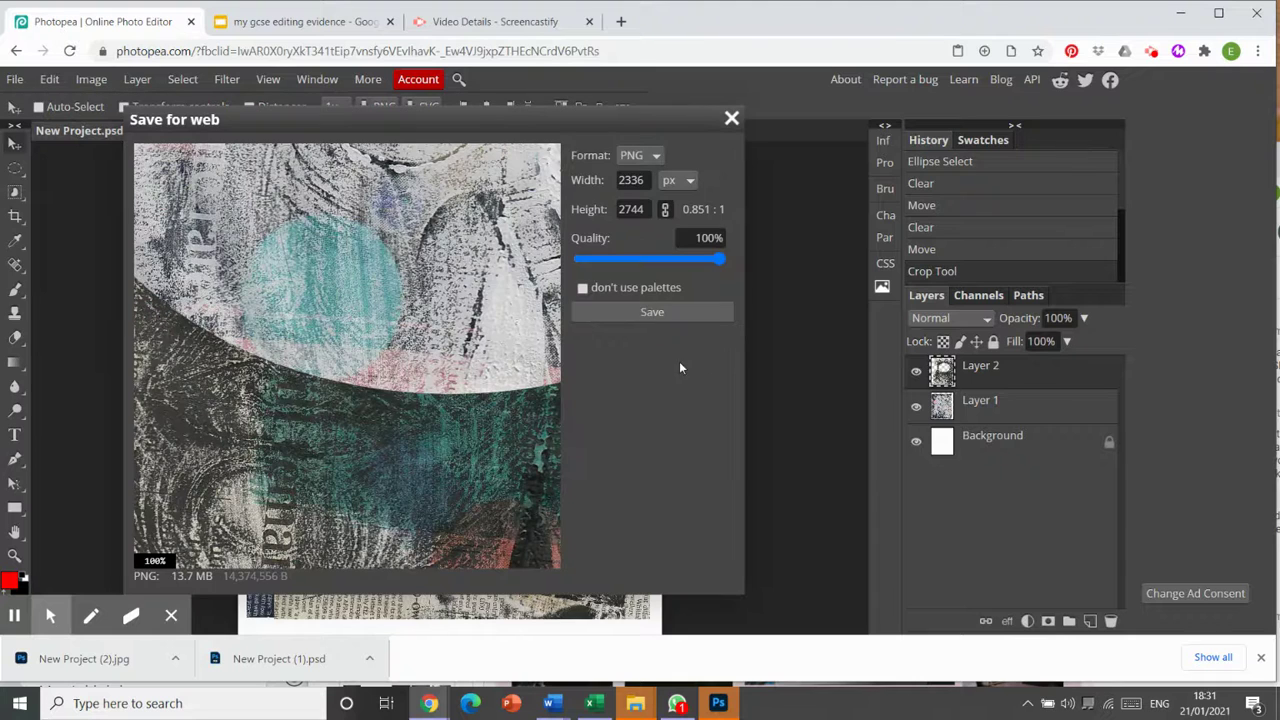
left_click(659, 313)
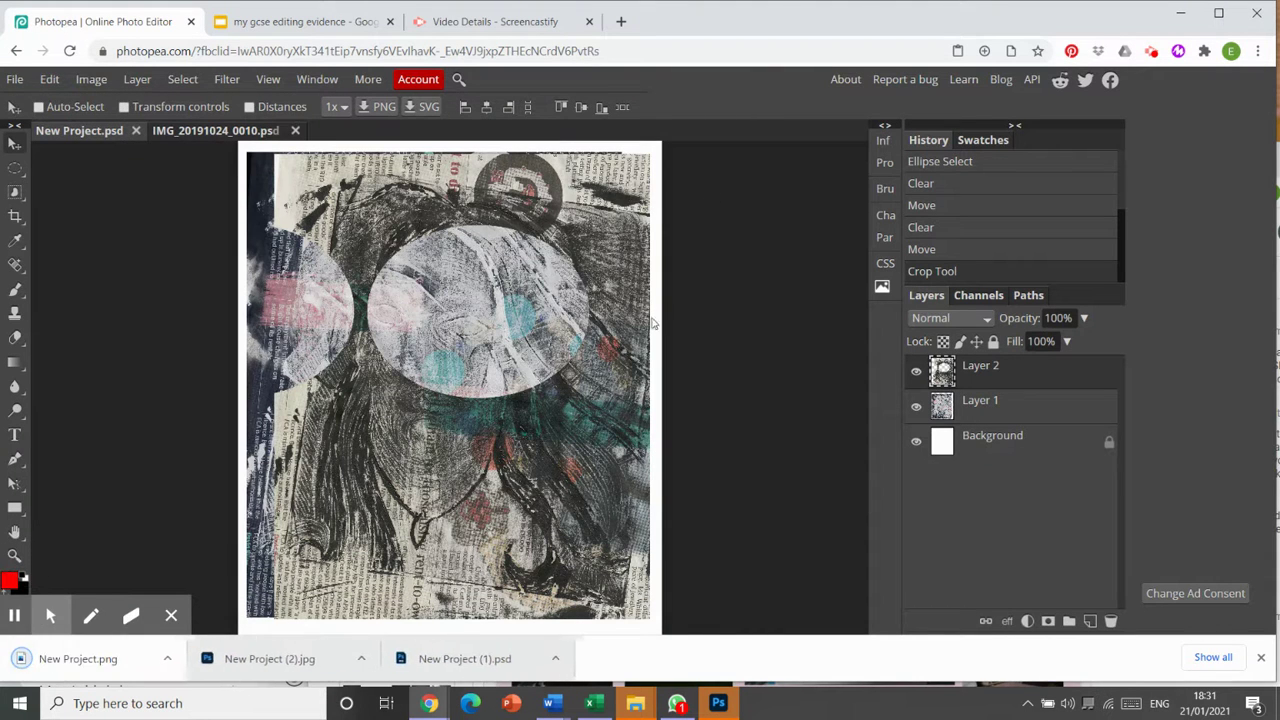
- Drop New Project.png beside the JPG and reword the title so jpg and png both work
left_click(318, 22)
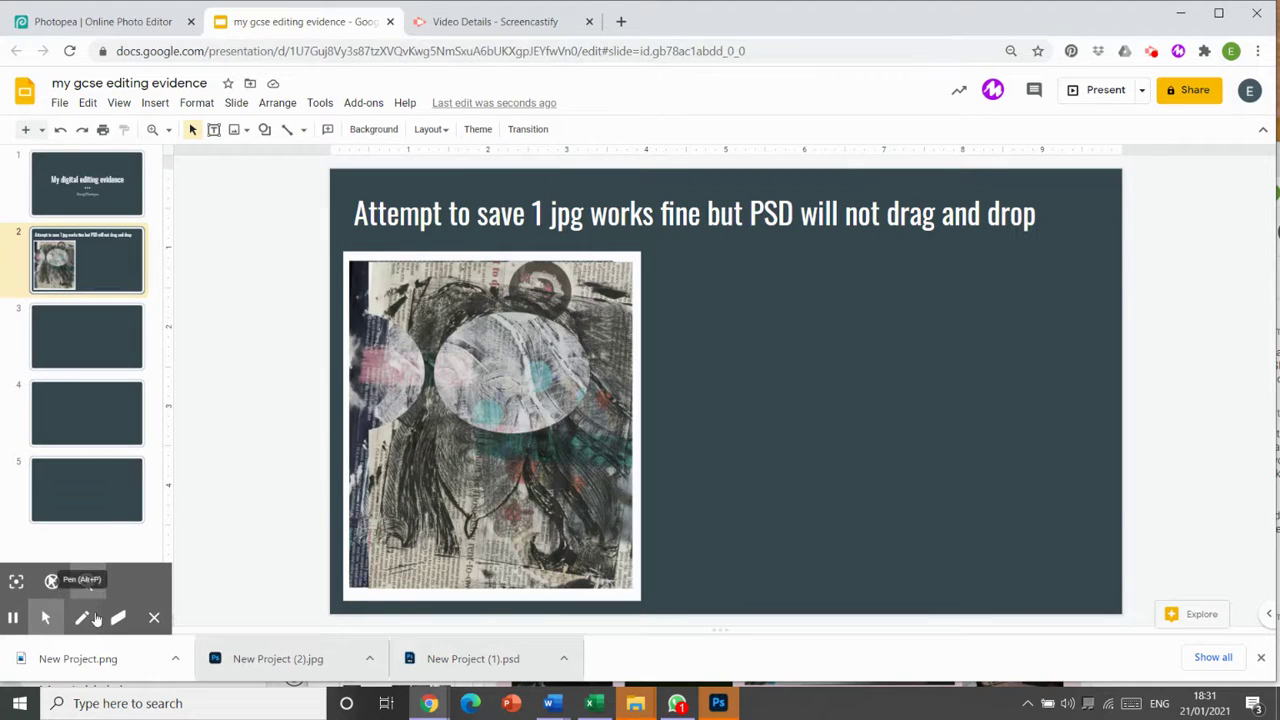
left_click_drag(70, 660, 847, 431)
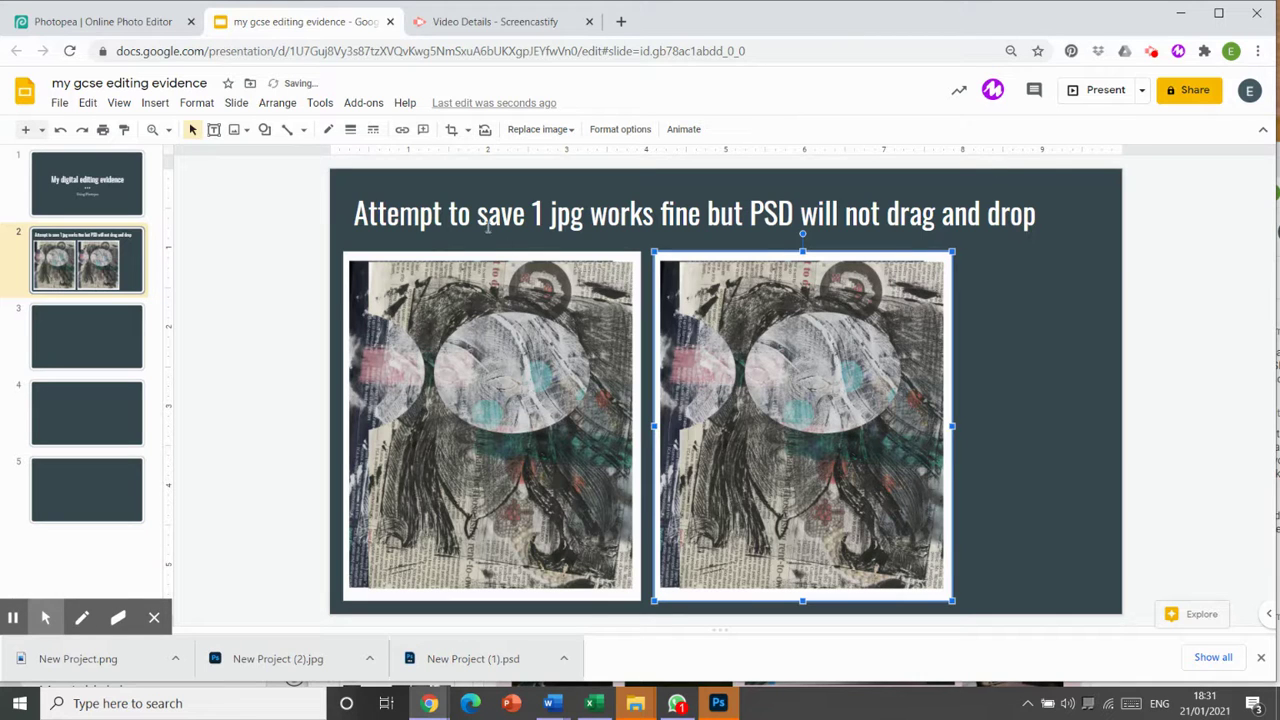
left_click(594, 212)
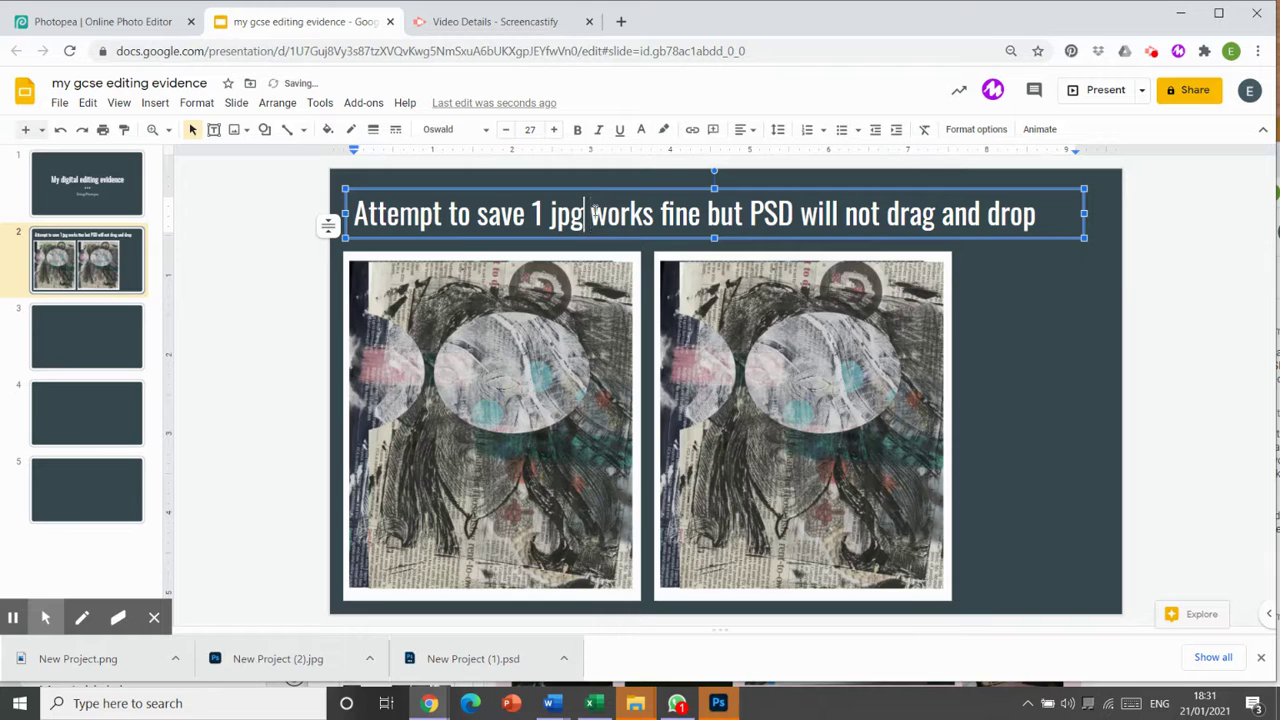
type(",")
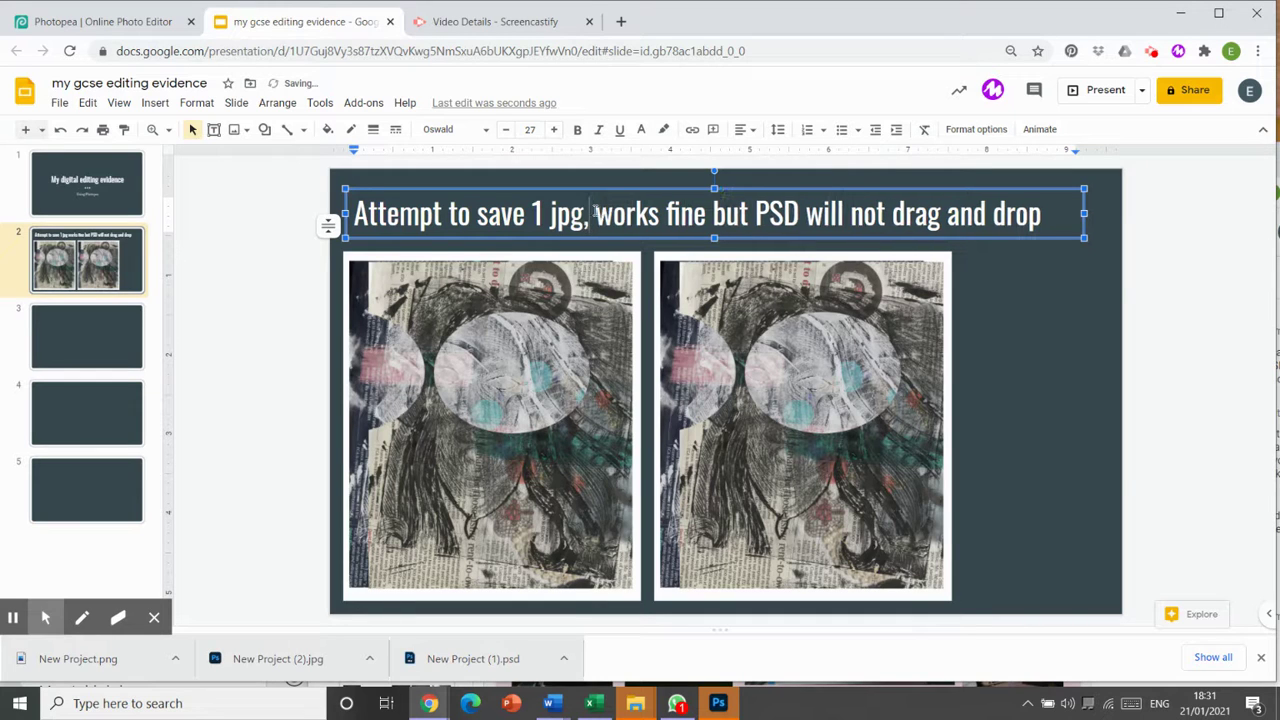
type(" and a")
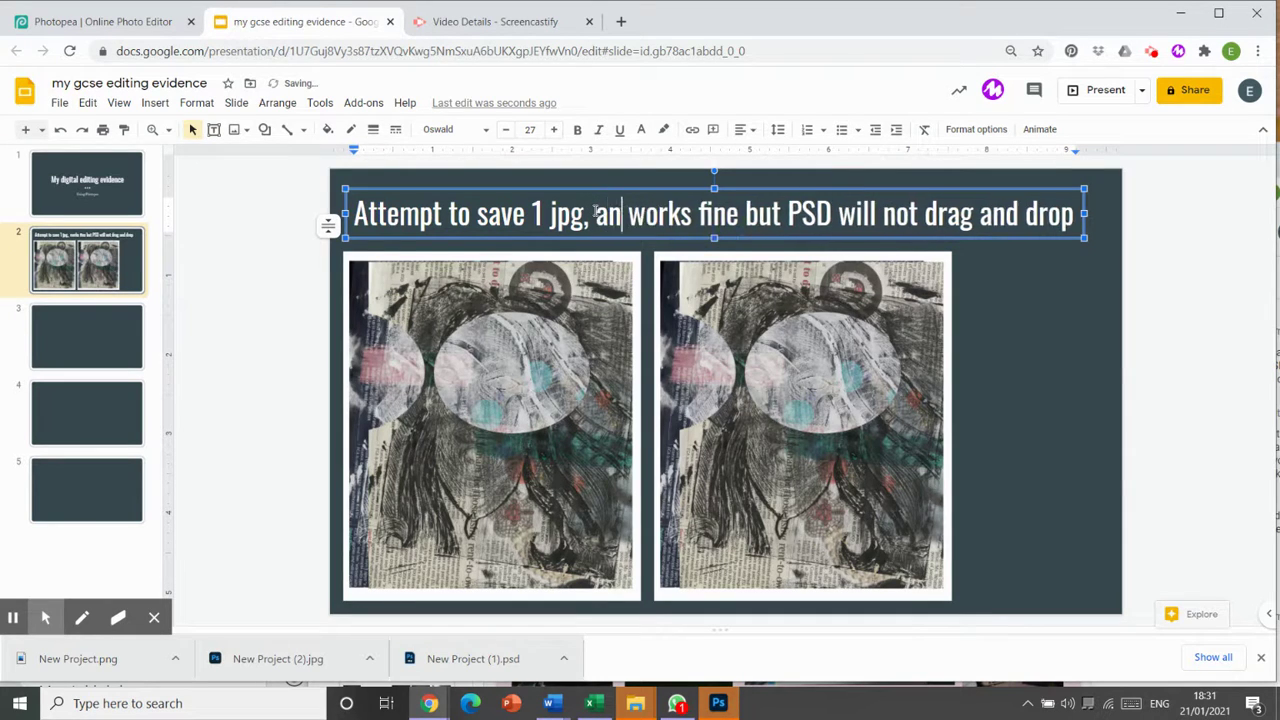
type("png")
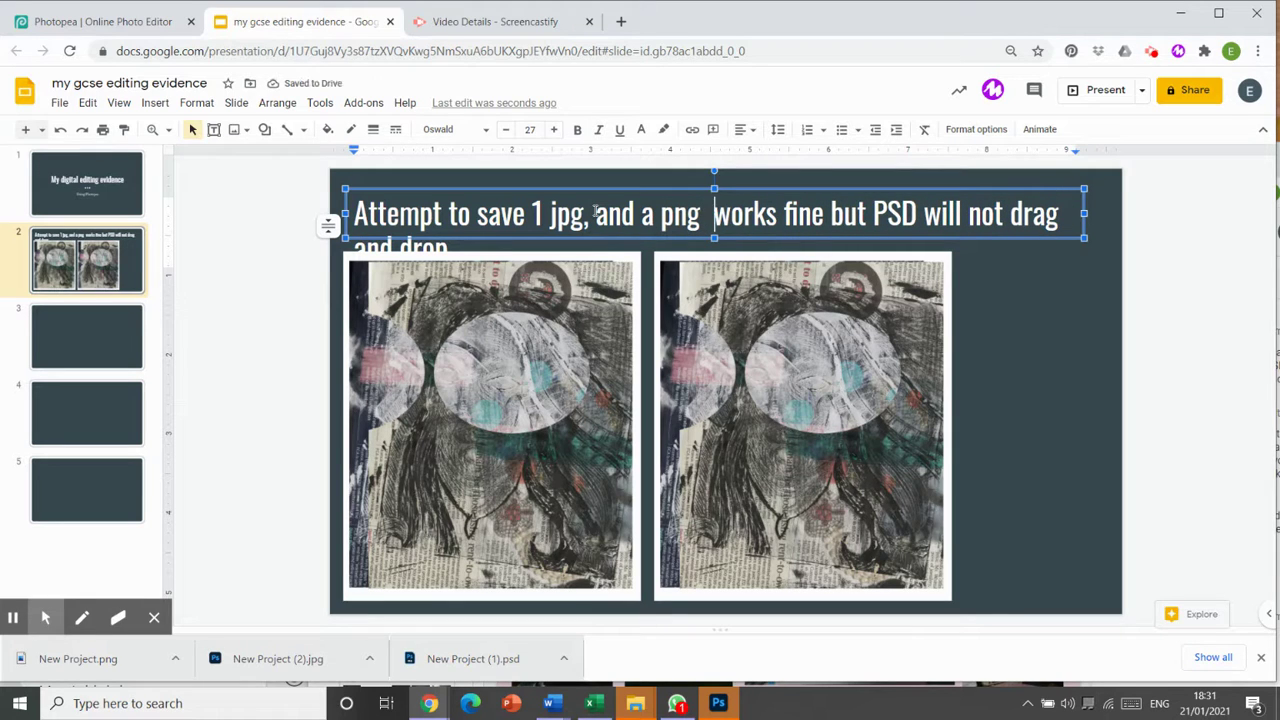
key("Right")
key("Right")
key("Right")
key("Right")
key("Right")
key("Left")
key("Left")
key("Left")
key("Left")
type("both")
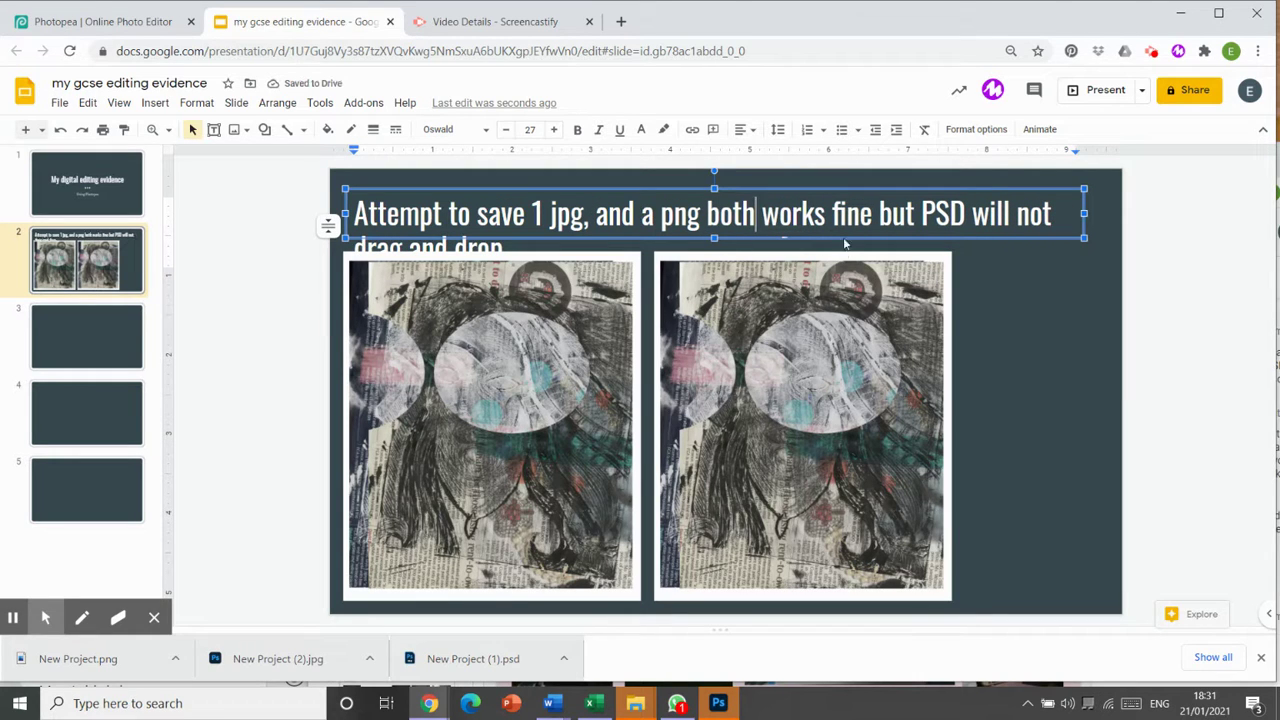
left_click(827, 214)
key("BackSpace")
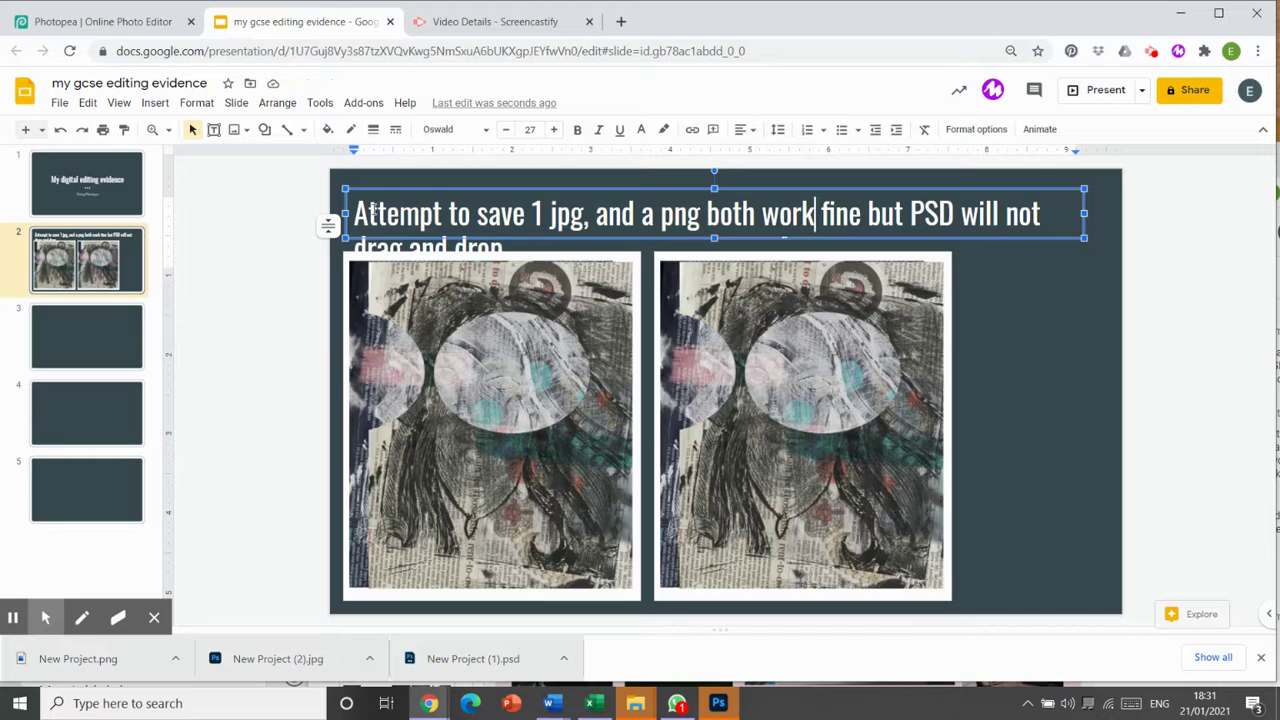
mouse_move(367, 210)
left_mouse_down()
mouse_move(438, 216)
mouse_move(355, 213)
left_mouse_up()
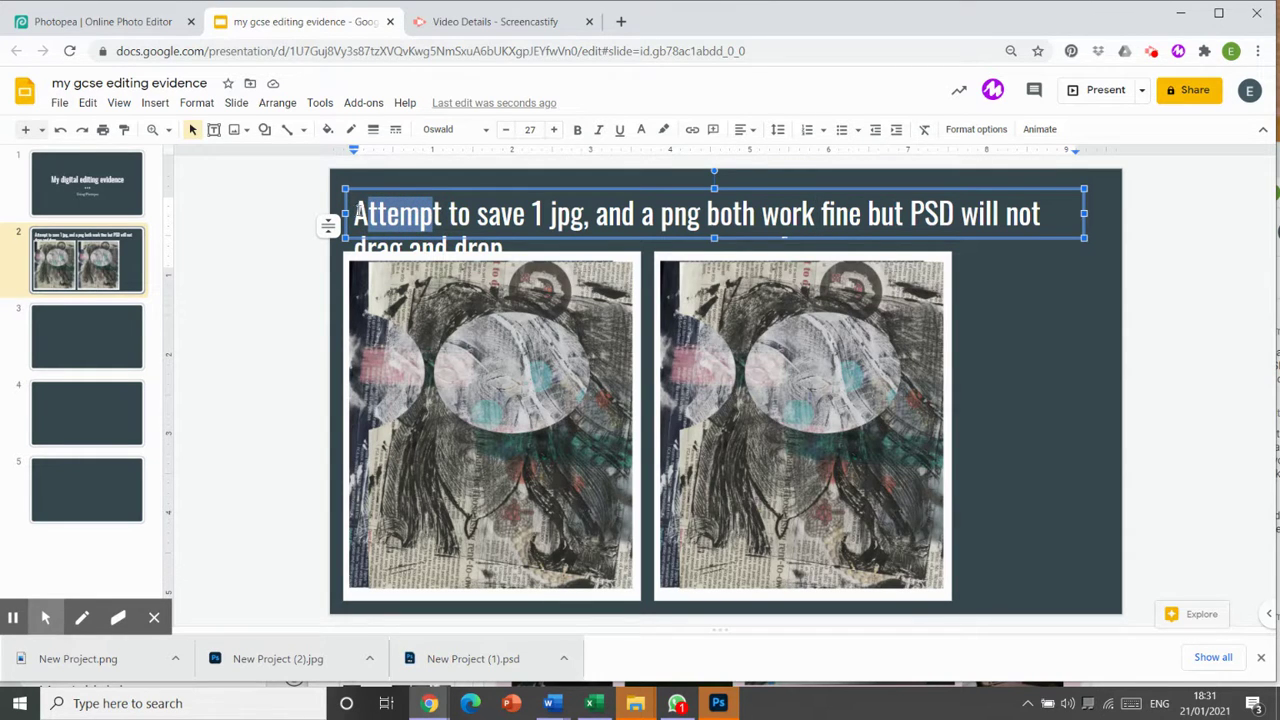
- Select the whole title and reduce its font size four steps to 23
left_click(402, 213)
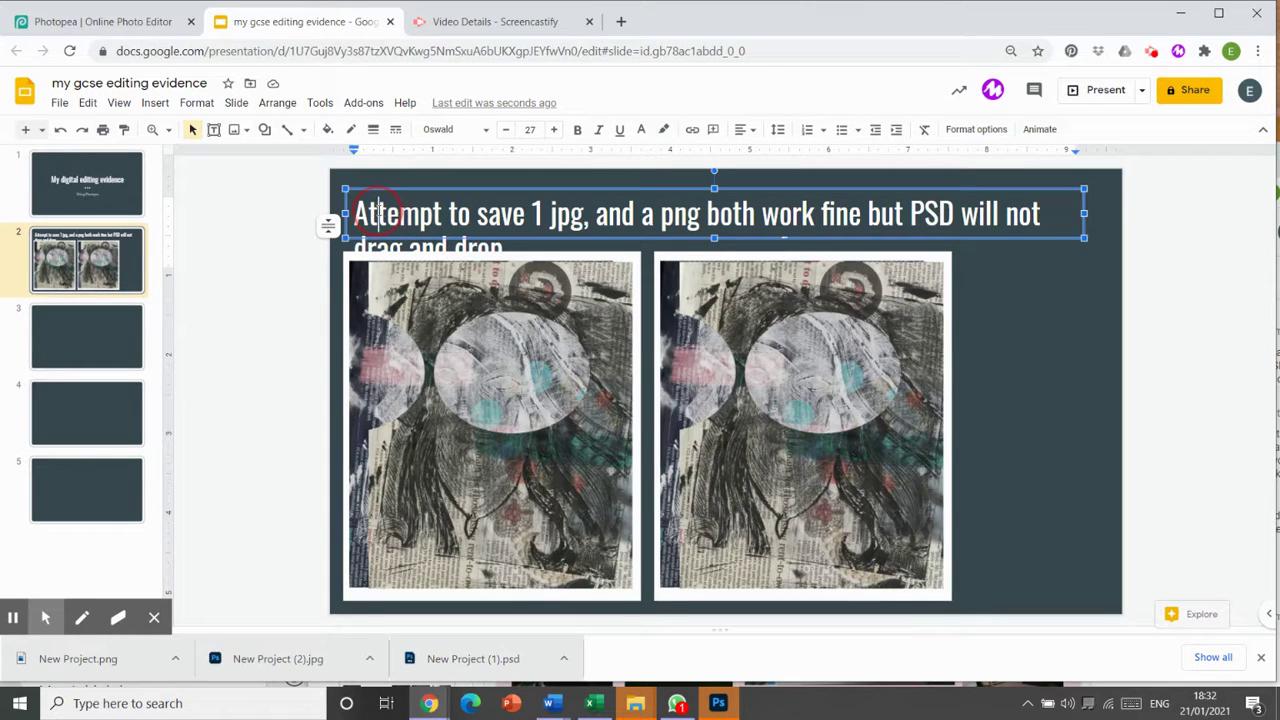
triple_click(516, 238)
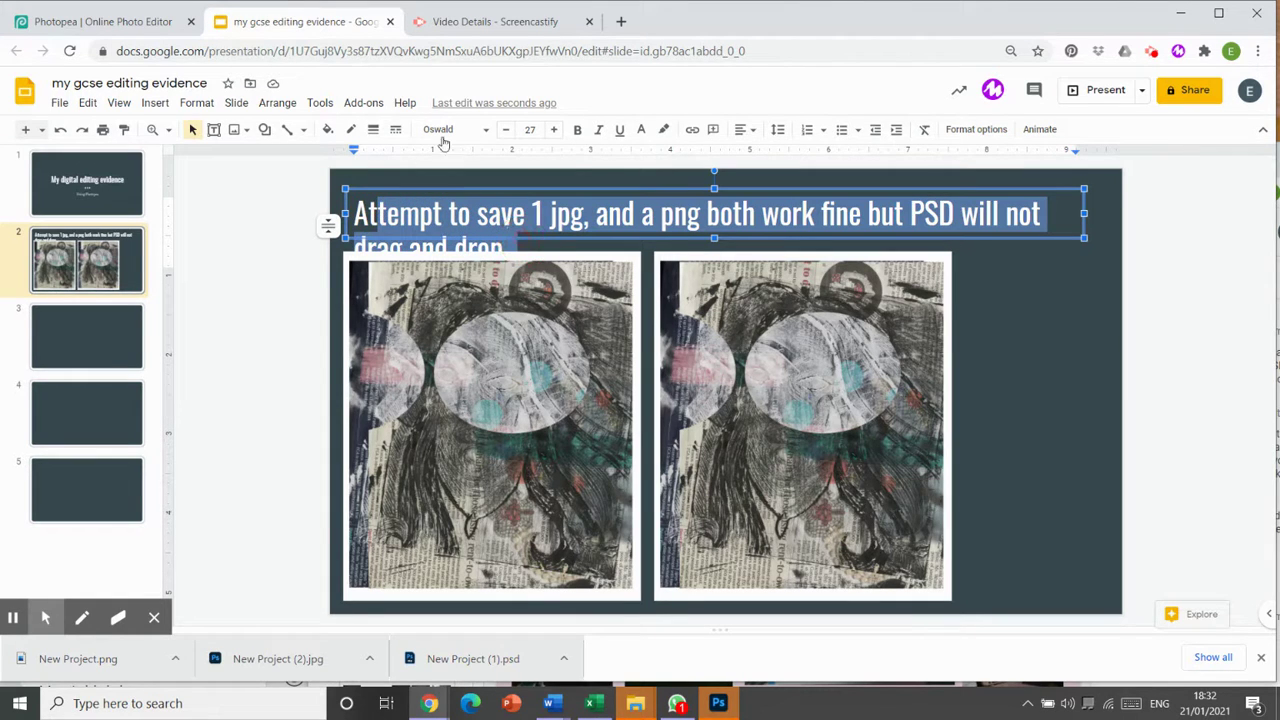
left_click(508, 131)
left_click(508, 131)
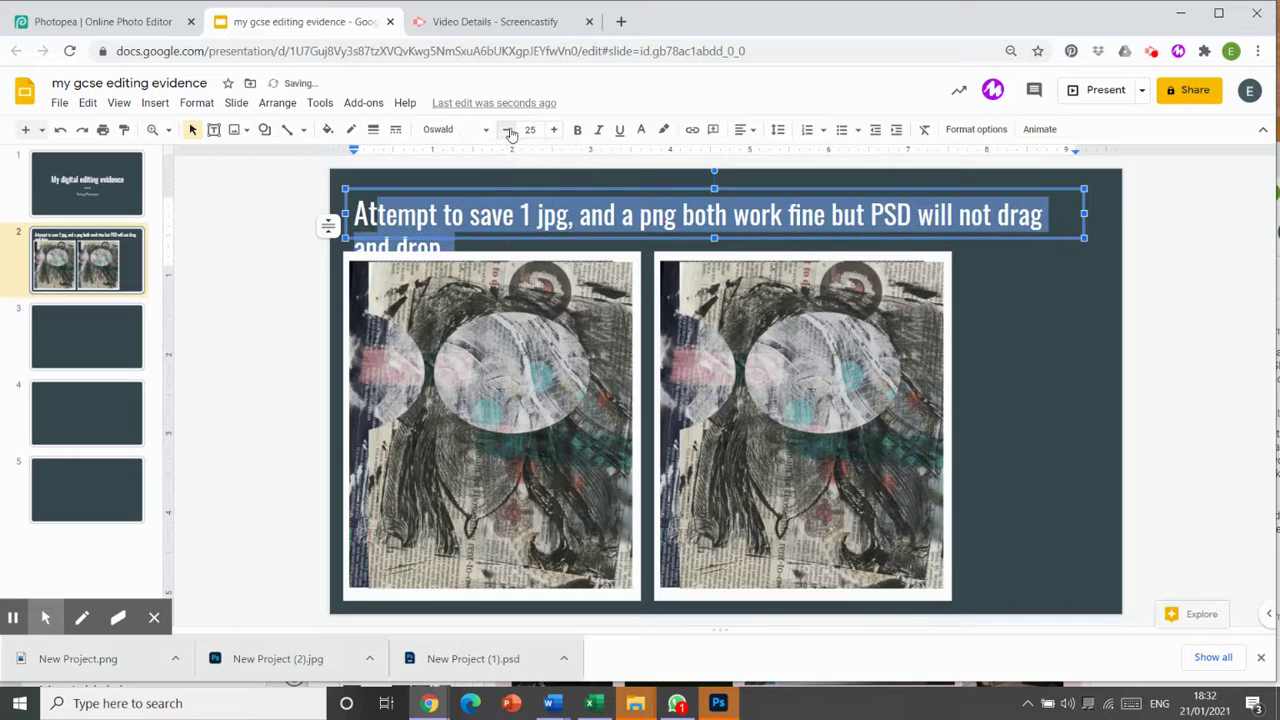
left_click(508, 131)
left_click(508, 131)
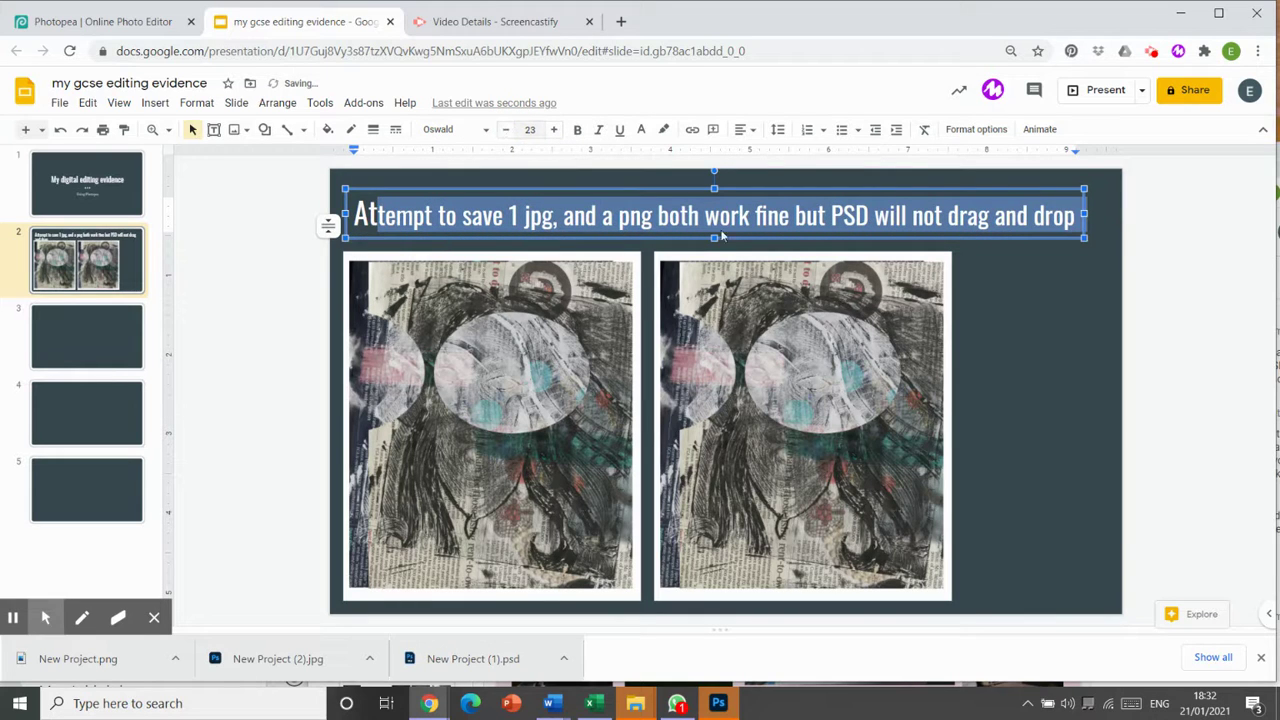
left_click(1080, 419)
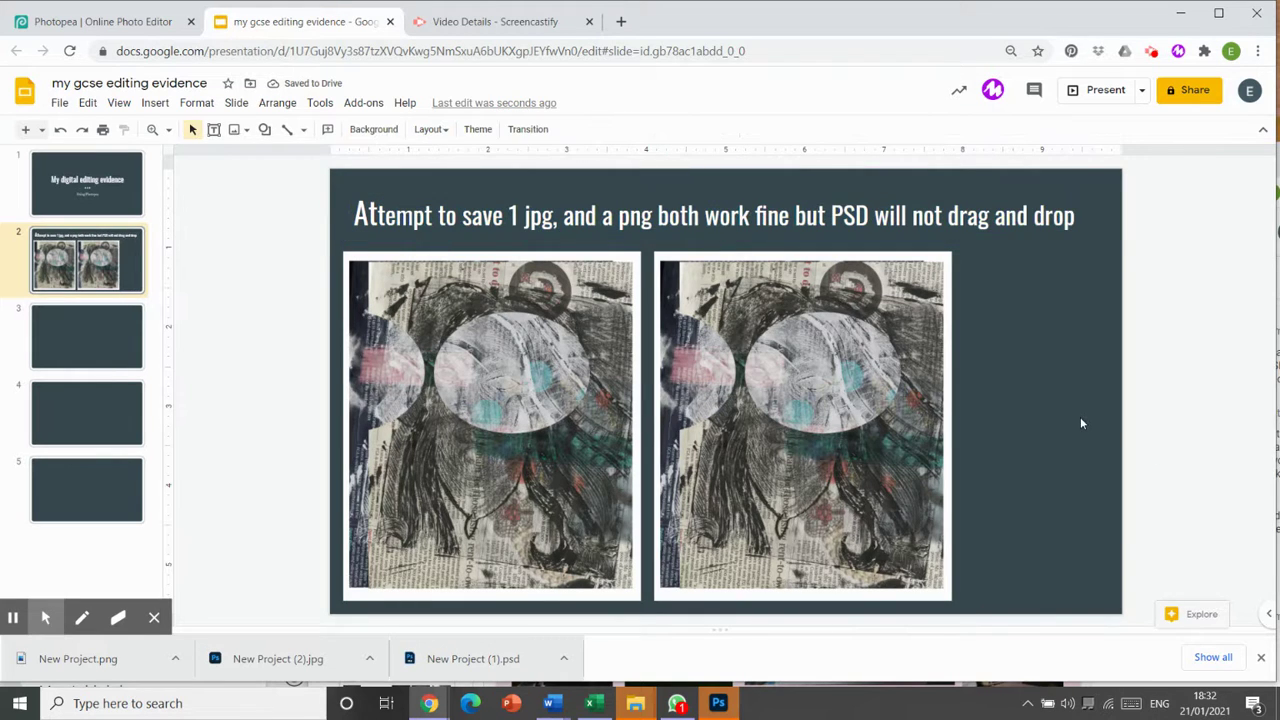
left_click(1153, 51)
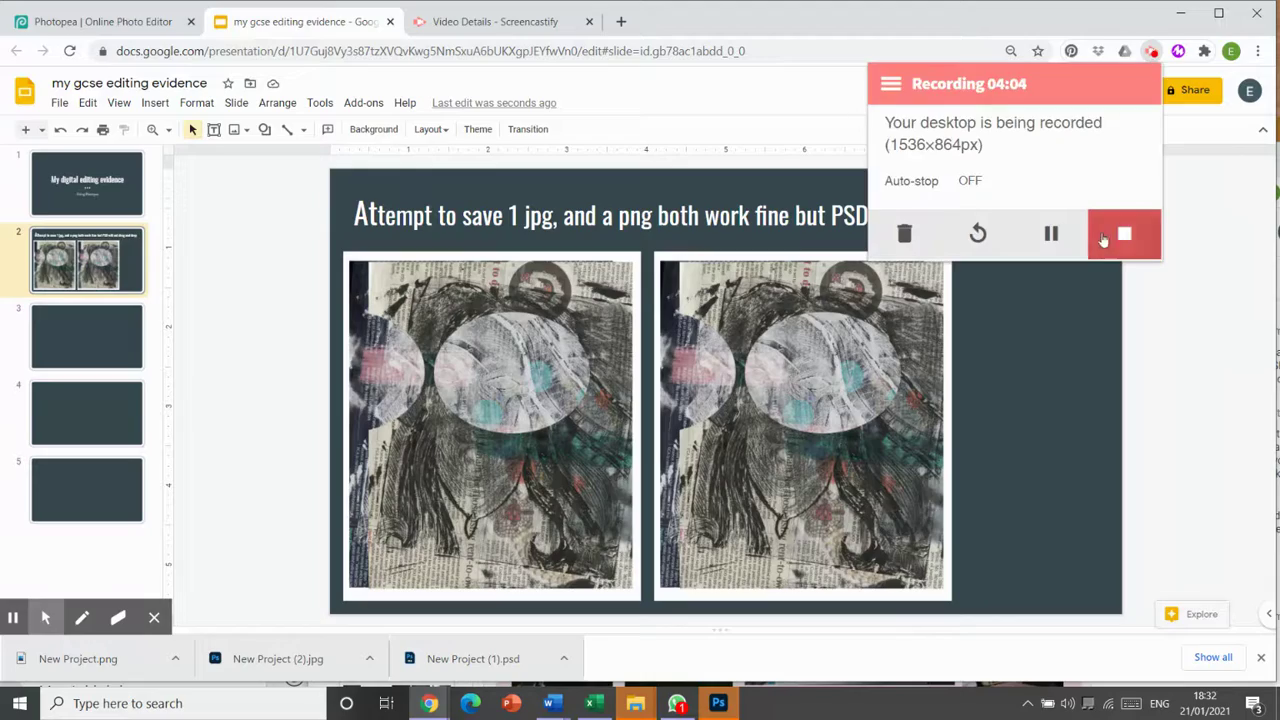